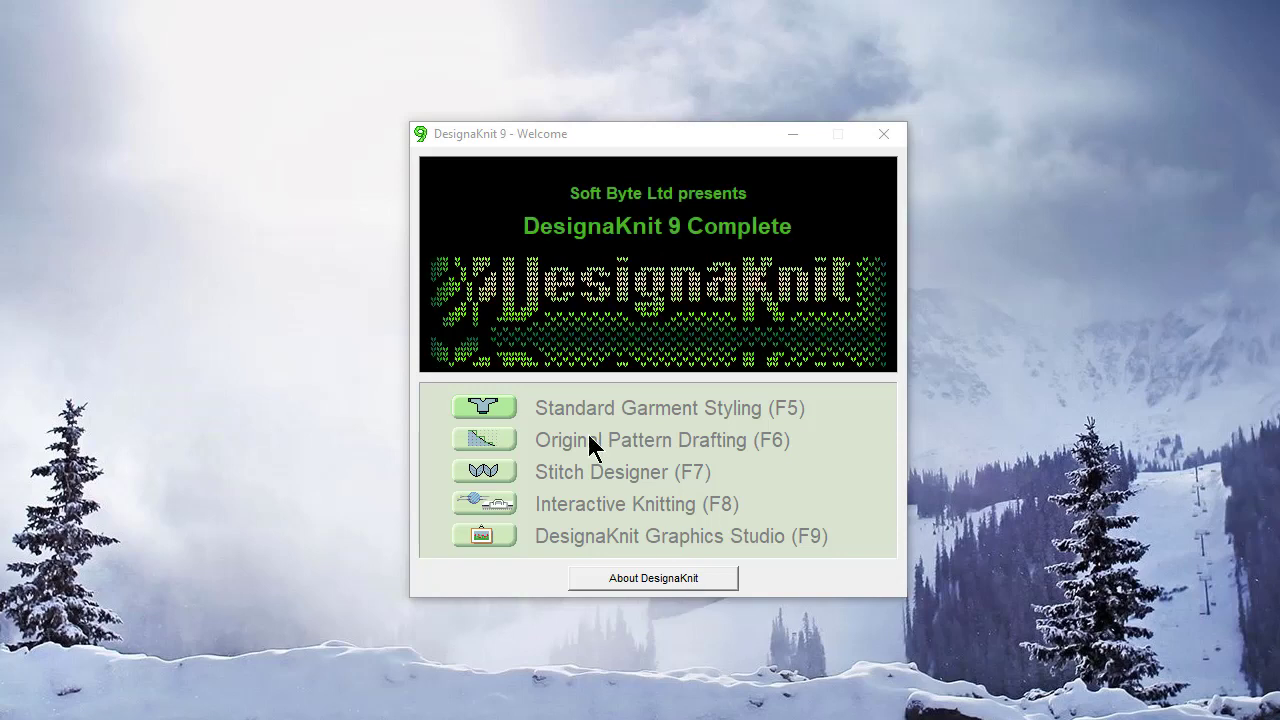
- Launch Standard Garment Styling from the Welcome screen and cancel the new/existing garment prompt
{"action": "left_click", "coordinate": [481, 406]}
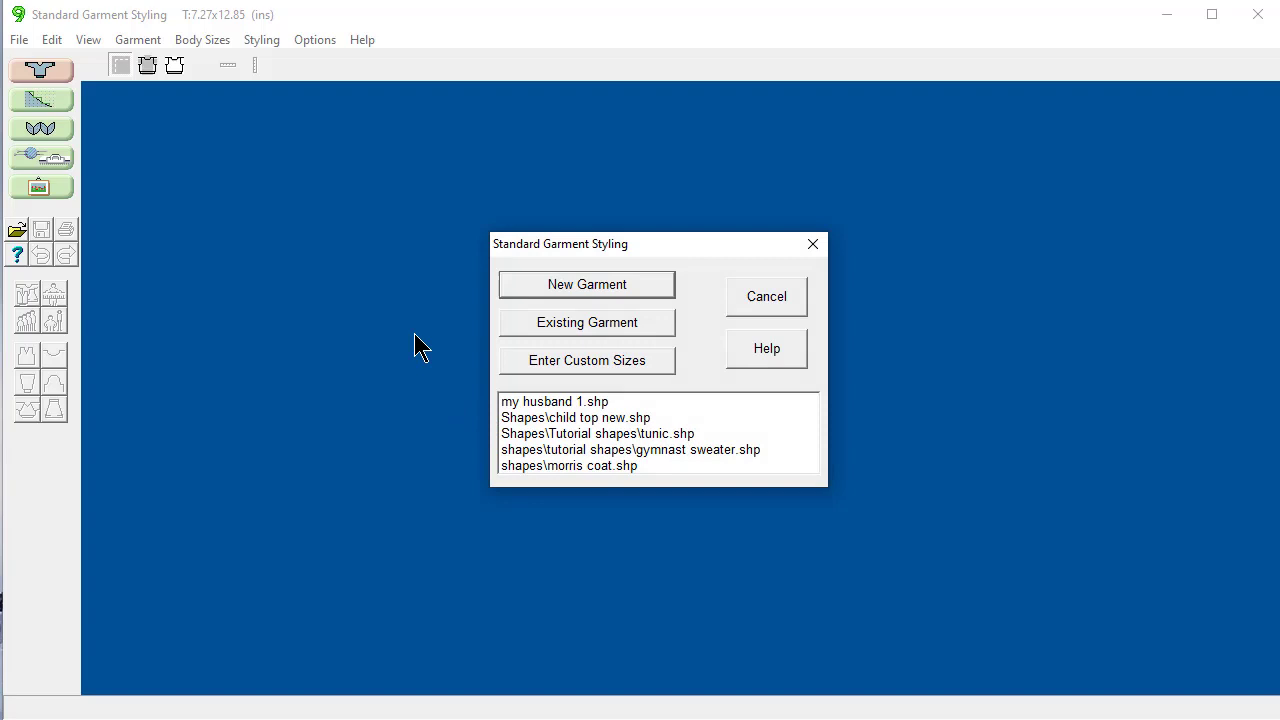
{"action": "left_click", "coordinate": [773, 296]}
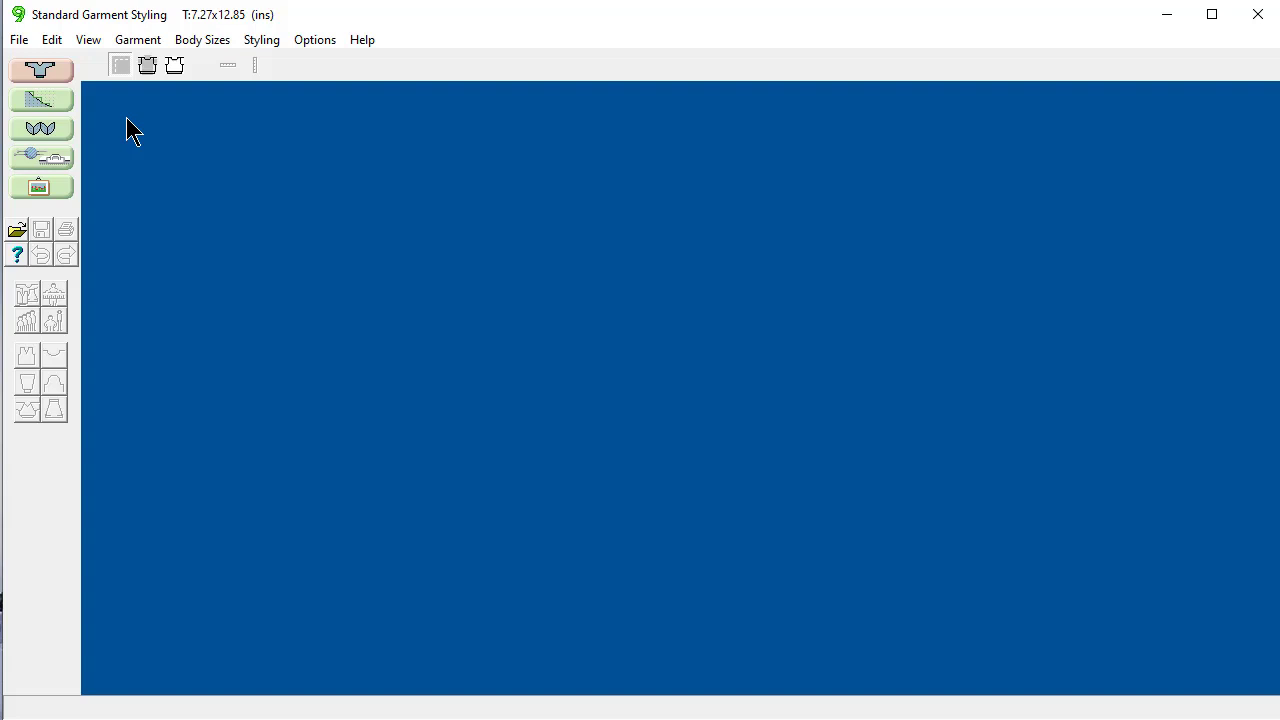
- Set the default folder for shapes to 'Sweaters for the family' under Shapes
{"action": "left_click", "coordinate": [19, 40]}
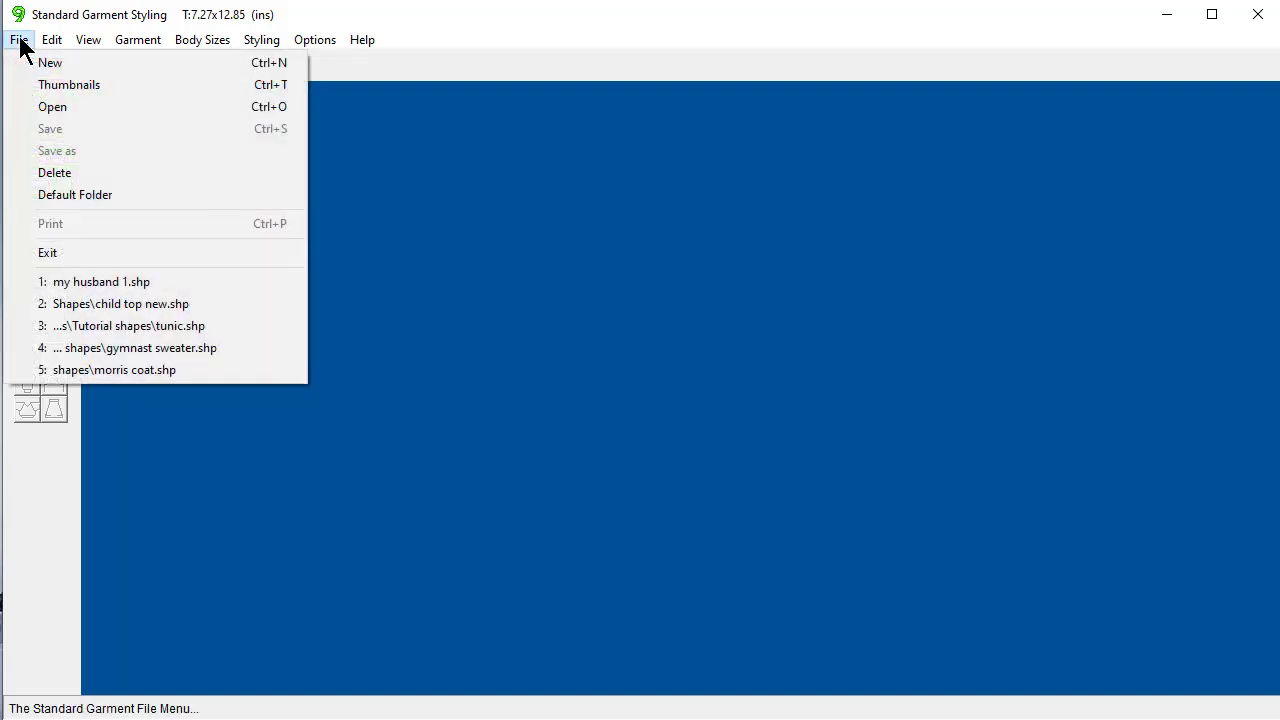
{"action": "left_click", "coordinate": [40, 198]}
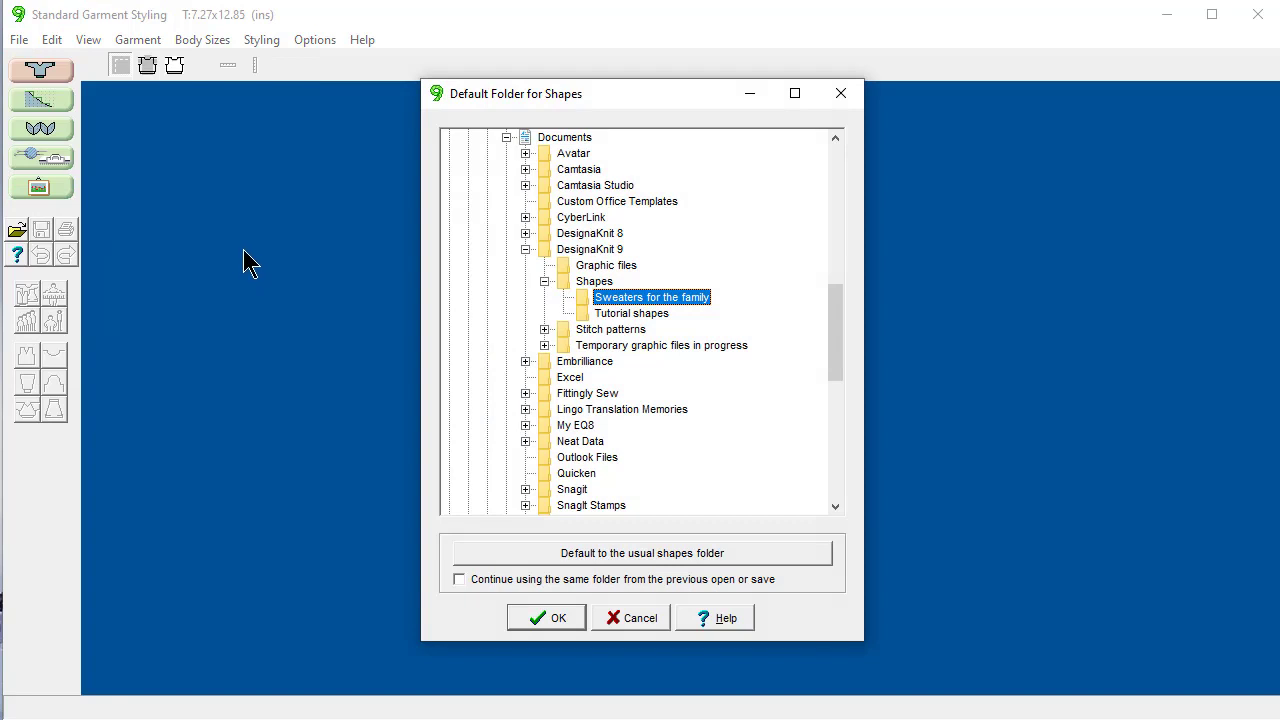
{"action": "left_click", "coordinate": [649, 550]}
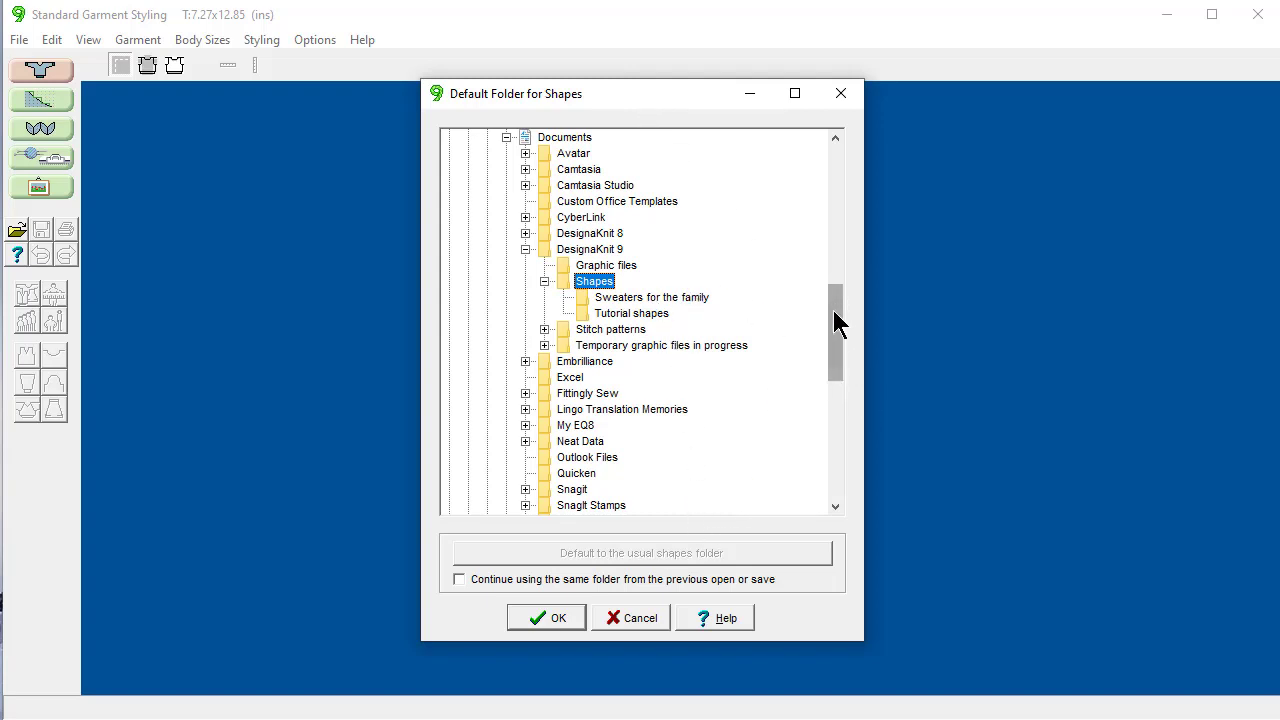
{"action": "left_click_drag", "start_coordinate": [829, 320], "coordinate": [745, 285]}
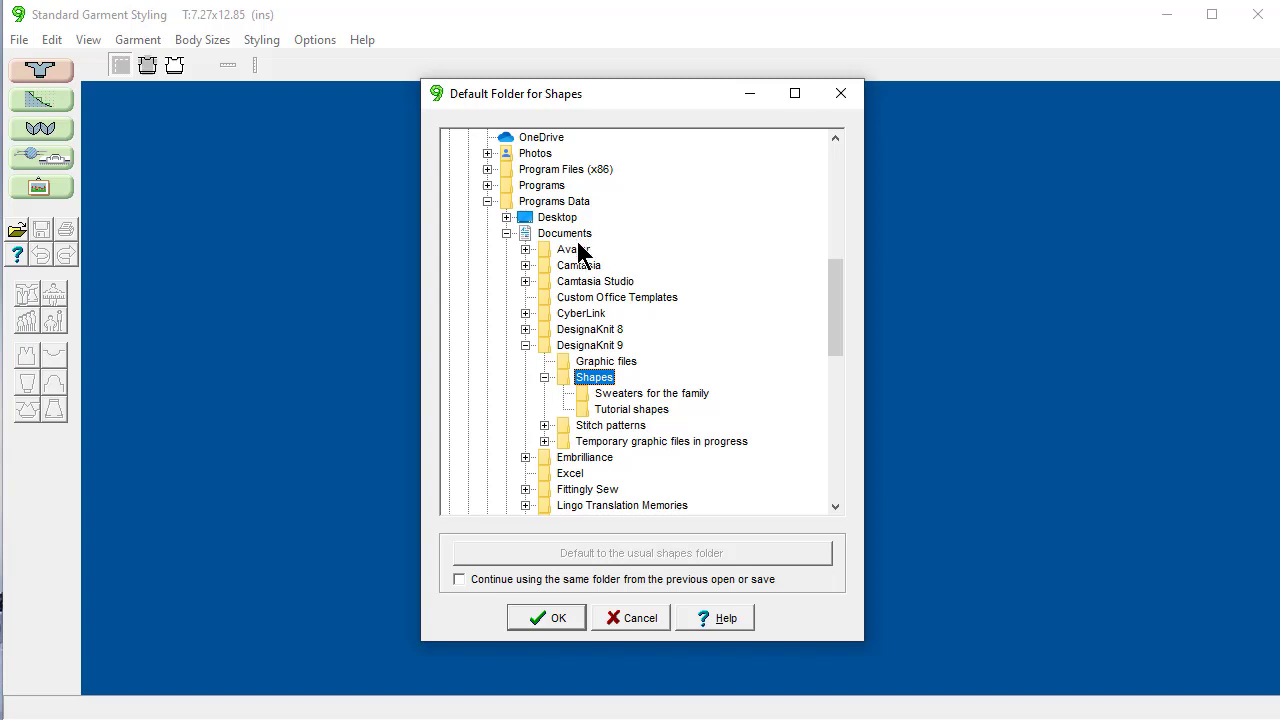
{"action": "left_click", "coordinate": [544, 377]}
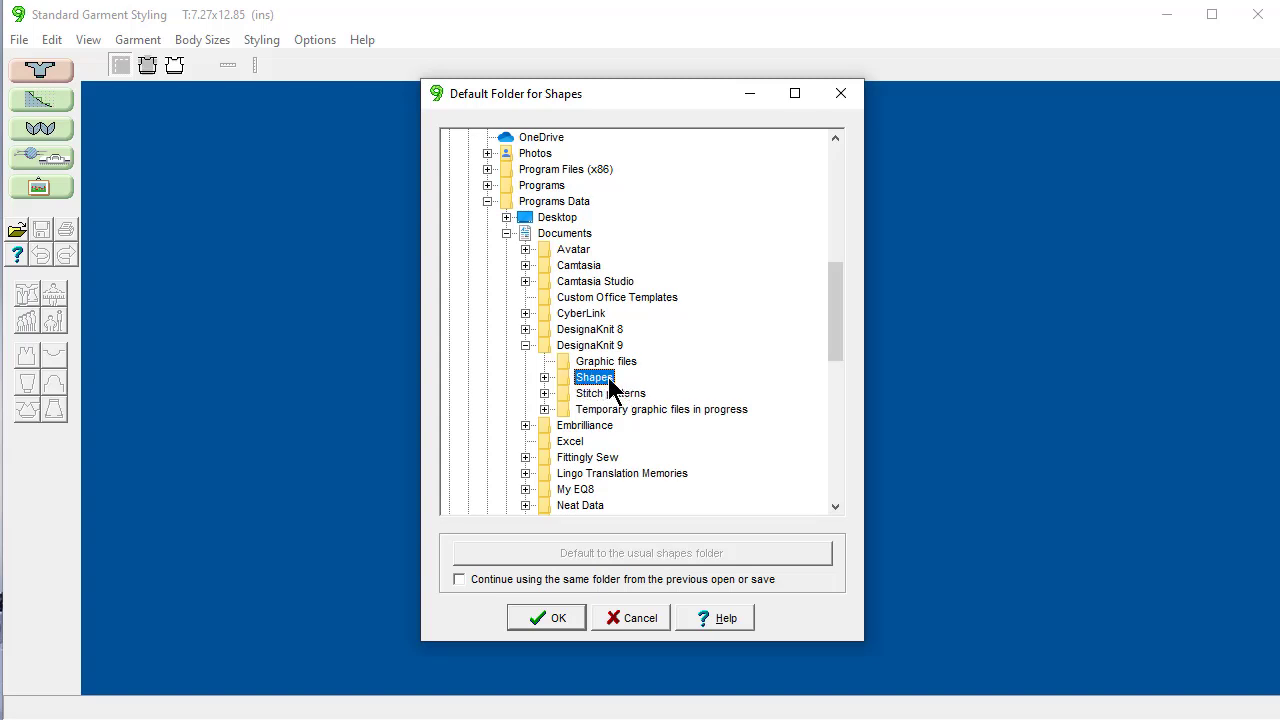
{"action": "left_click", "coordinate": [544, 377]}
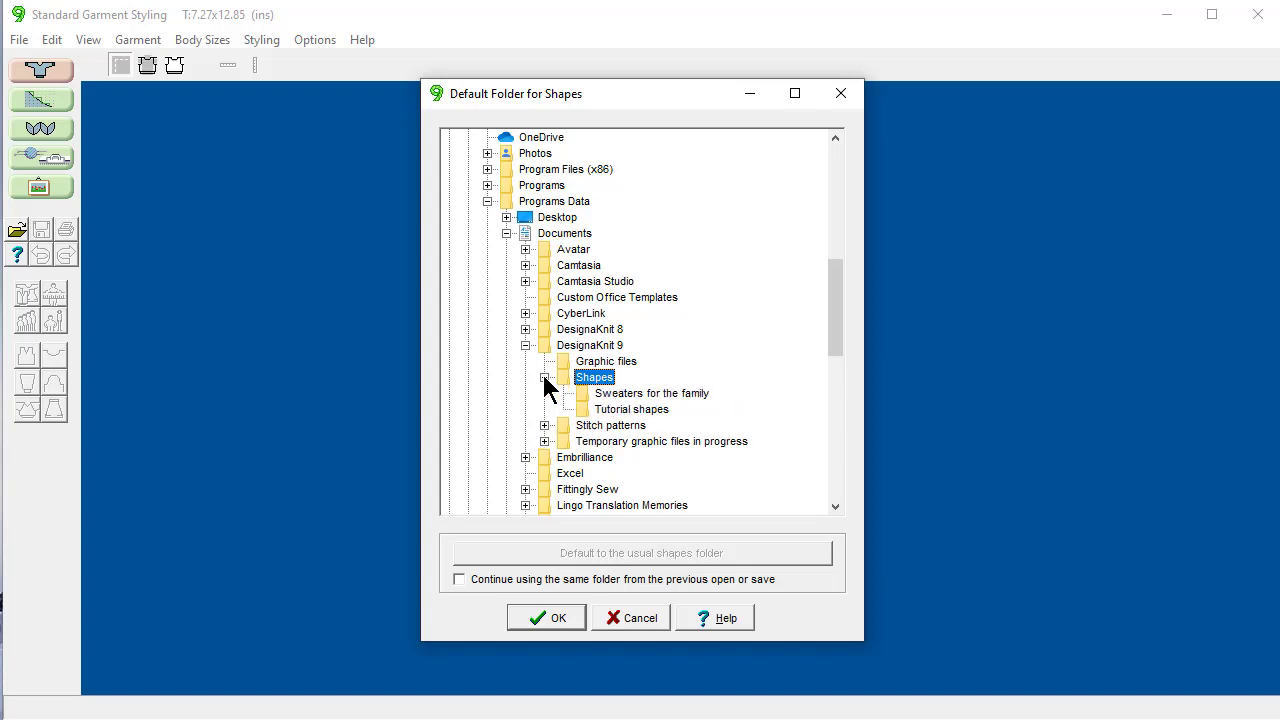
{"action": "left_click", "coordinate": [640, 394]}
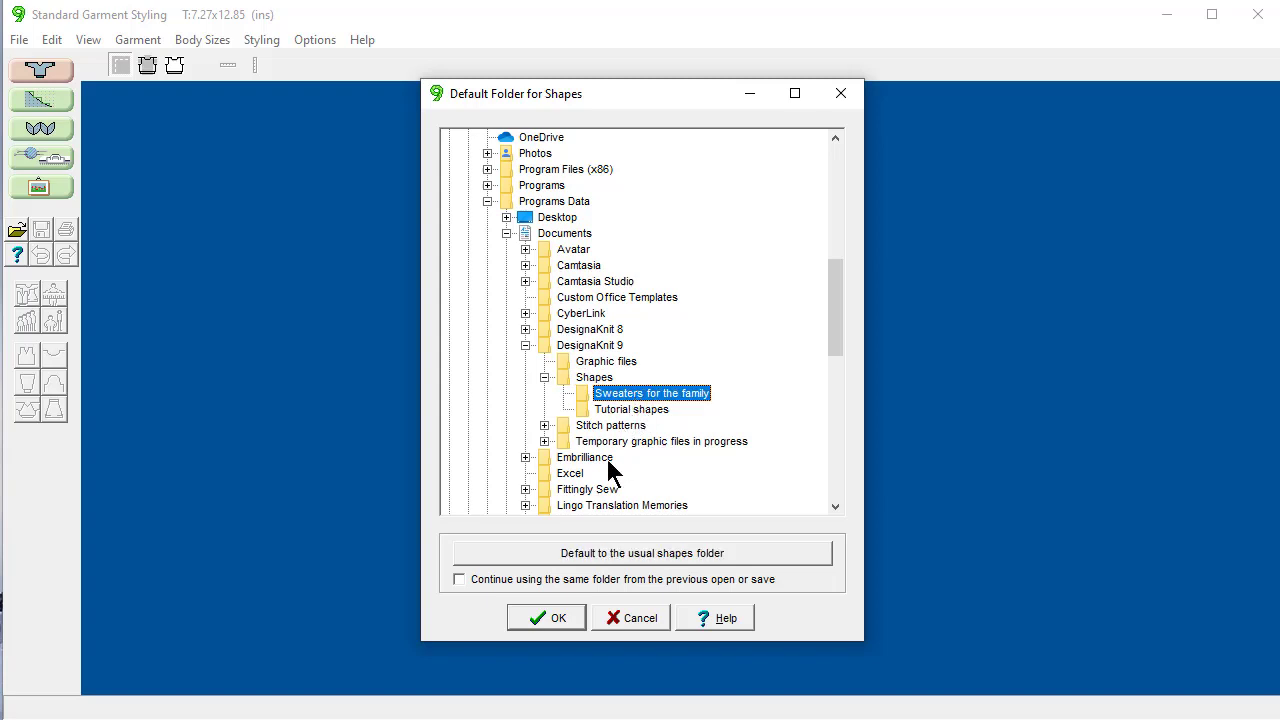
{"action": "left_click", "coordinate": [548, 616]}
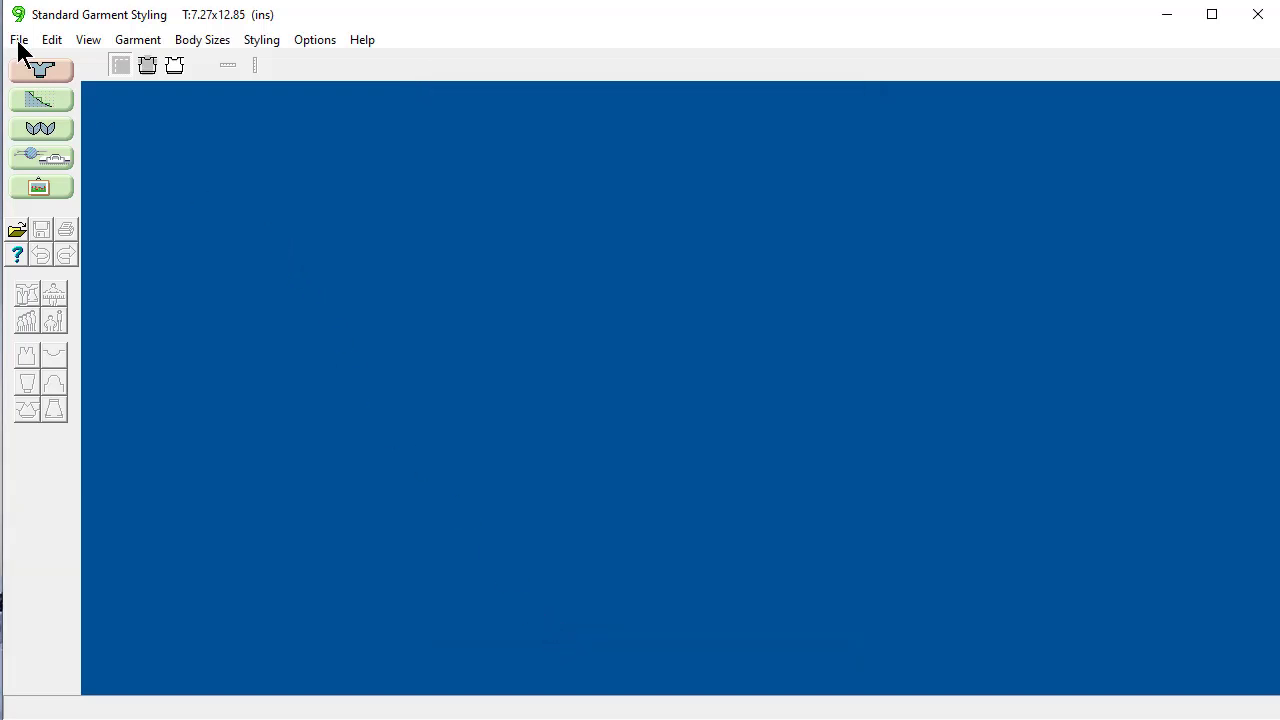
{"action": "left_click", "coordinate": [20, 42]}
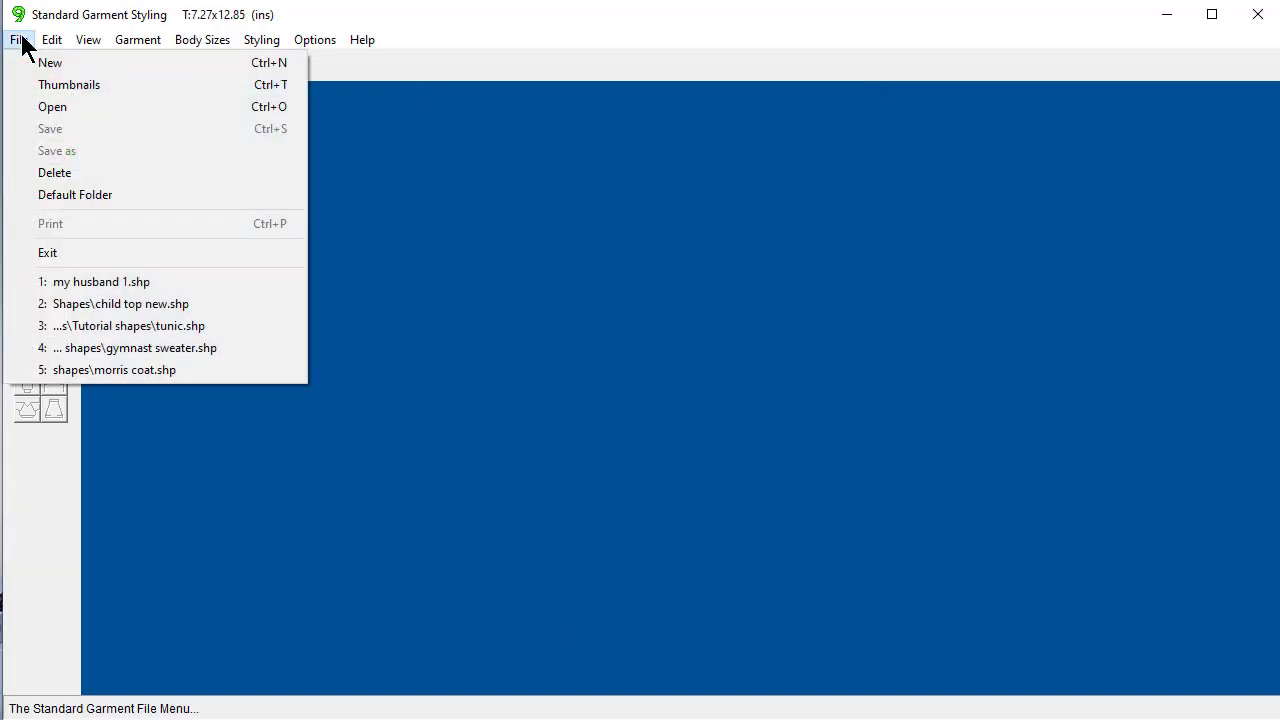
{"action": "left_click", "coordinate": [40, 88]}
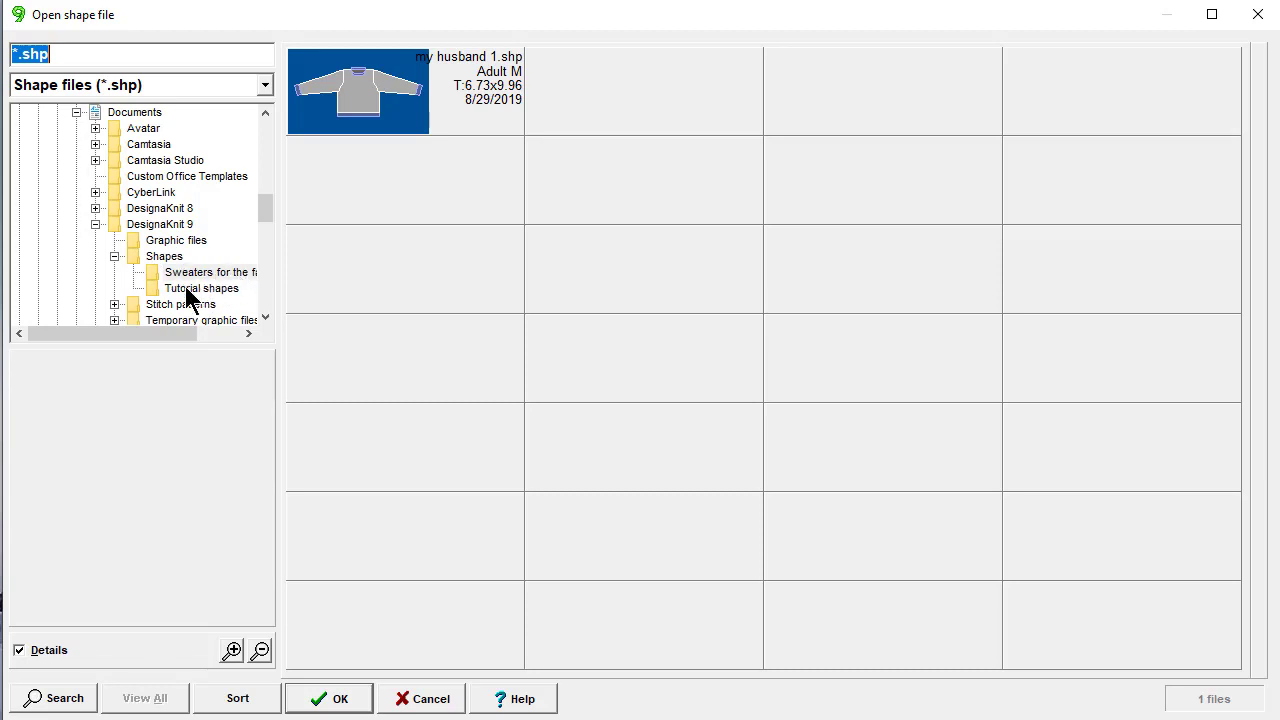
{"action": "left_click", "coordinate": [196, 292]}
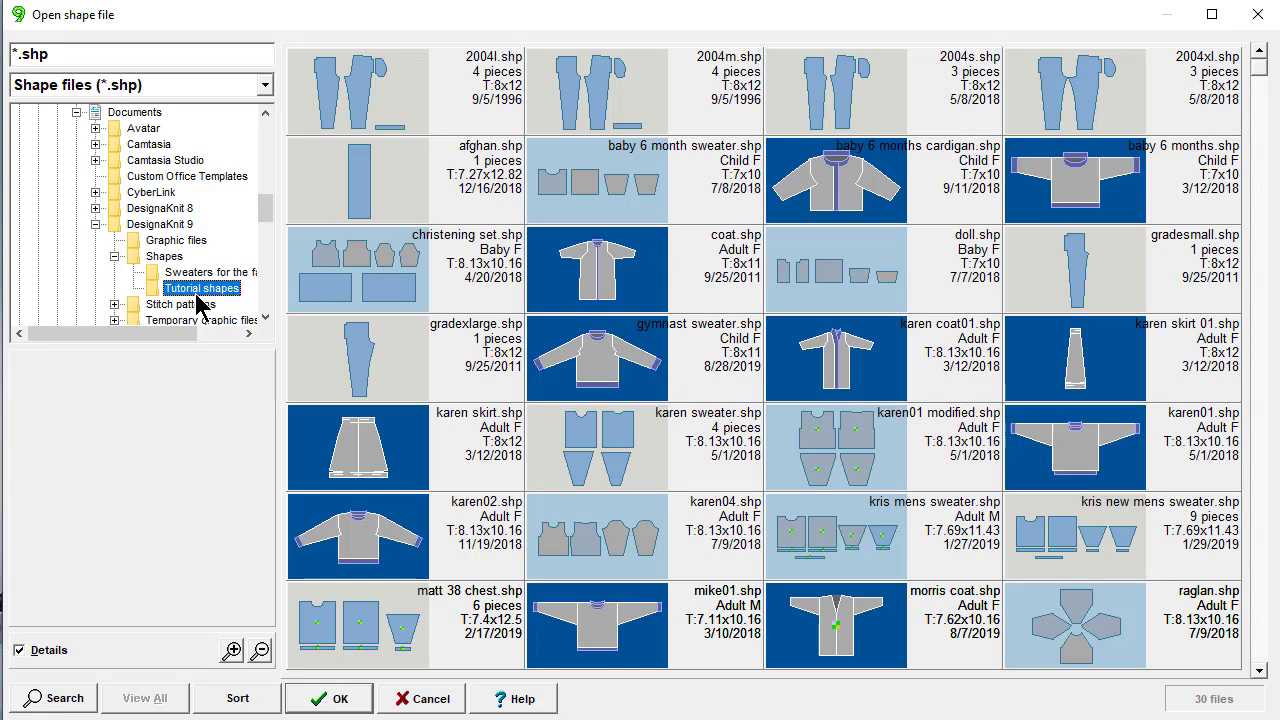
{"action": "left_click", "coordinate": [168, 256]}
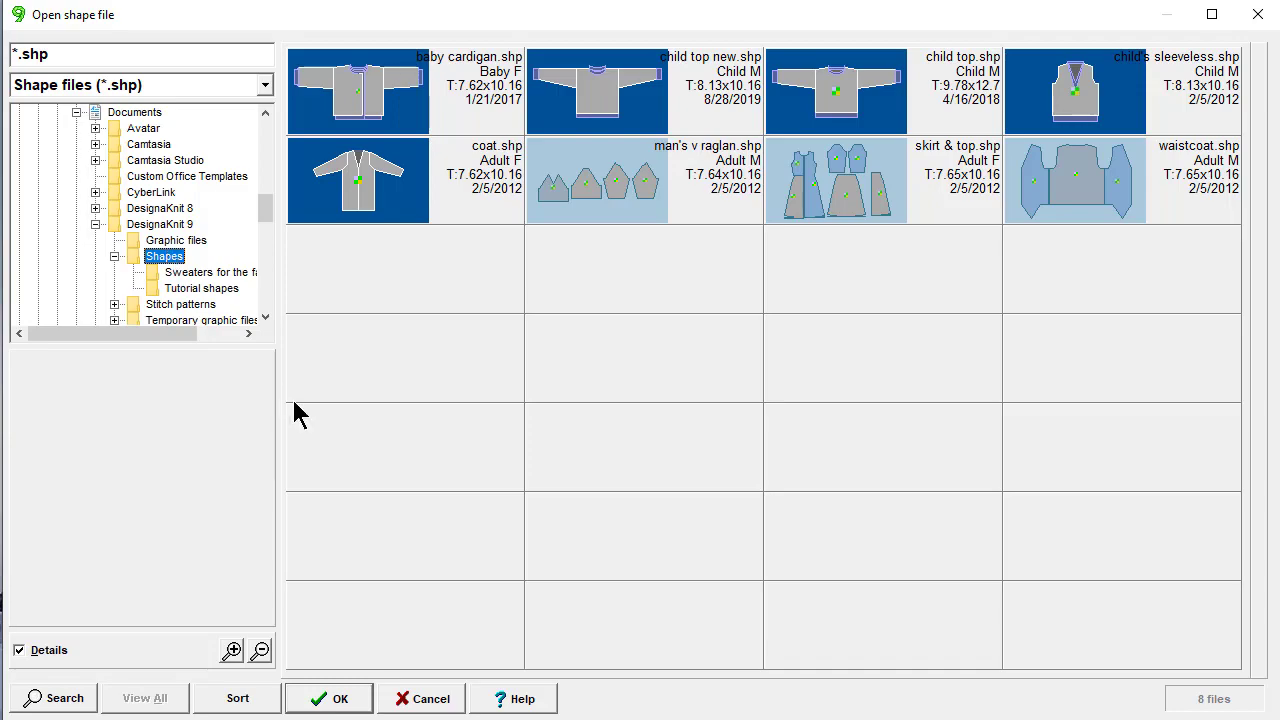
{"action": "left_click", "coordinate": [422, 699]}
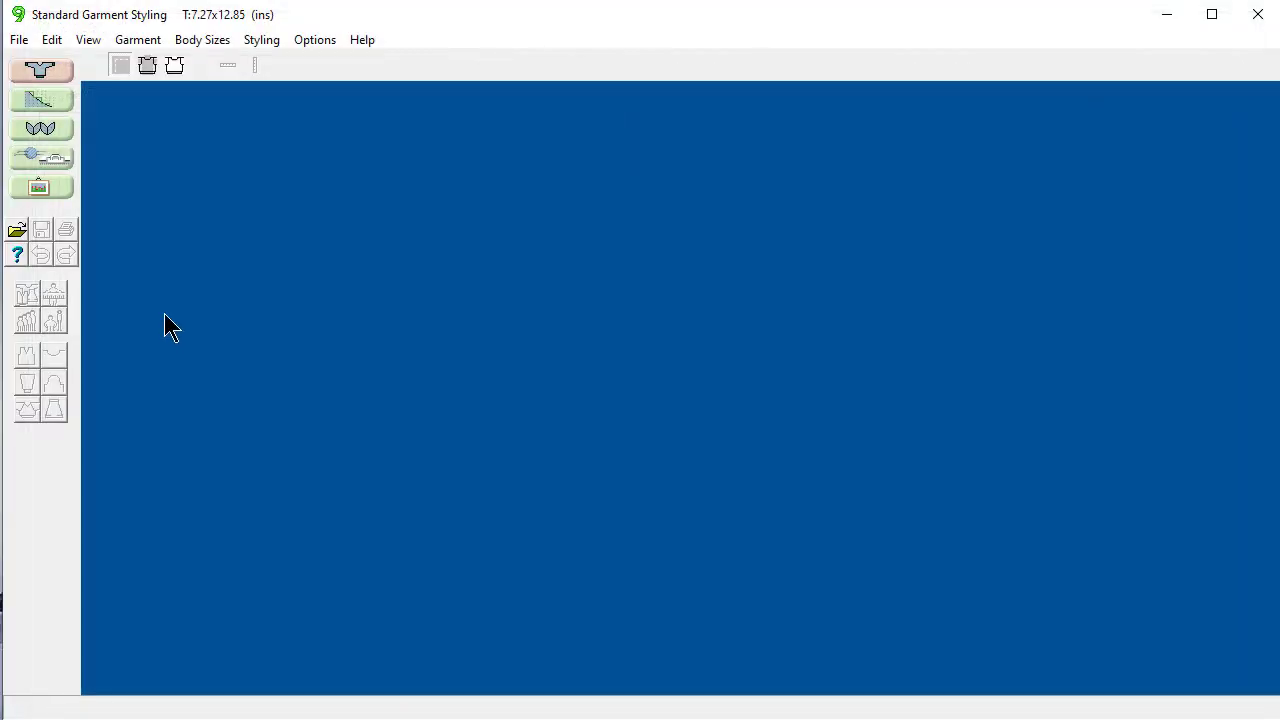
{"action": "left_click", "coordinate": [19, 39]}
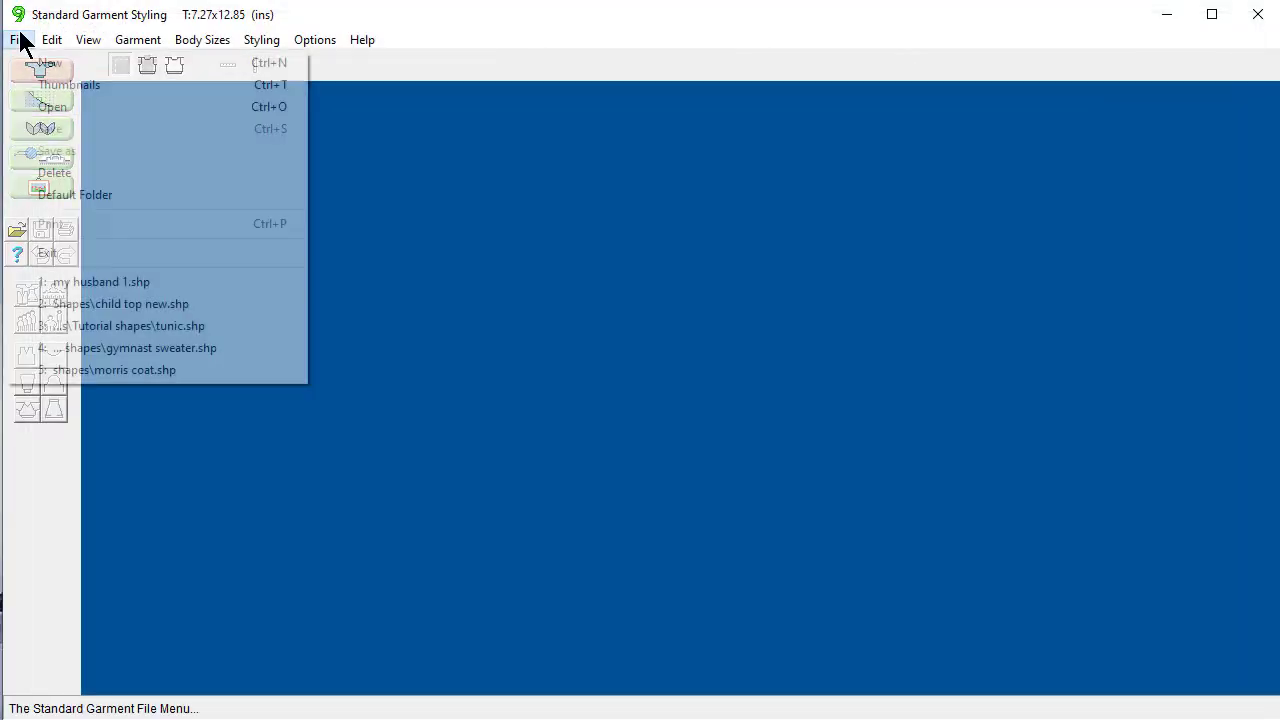
{"action": "left_click", "coordinate": [52, 194]}
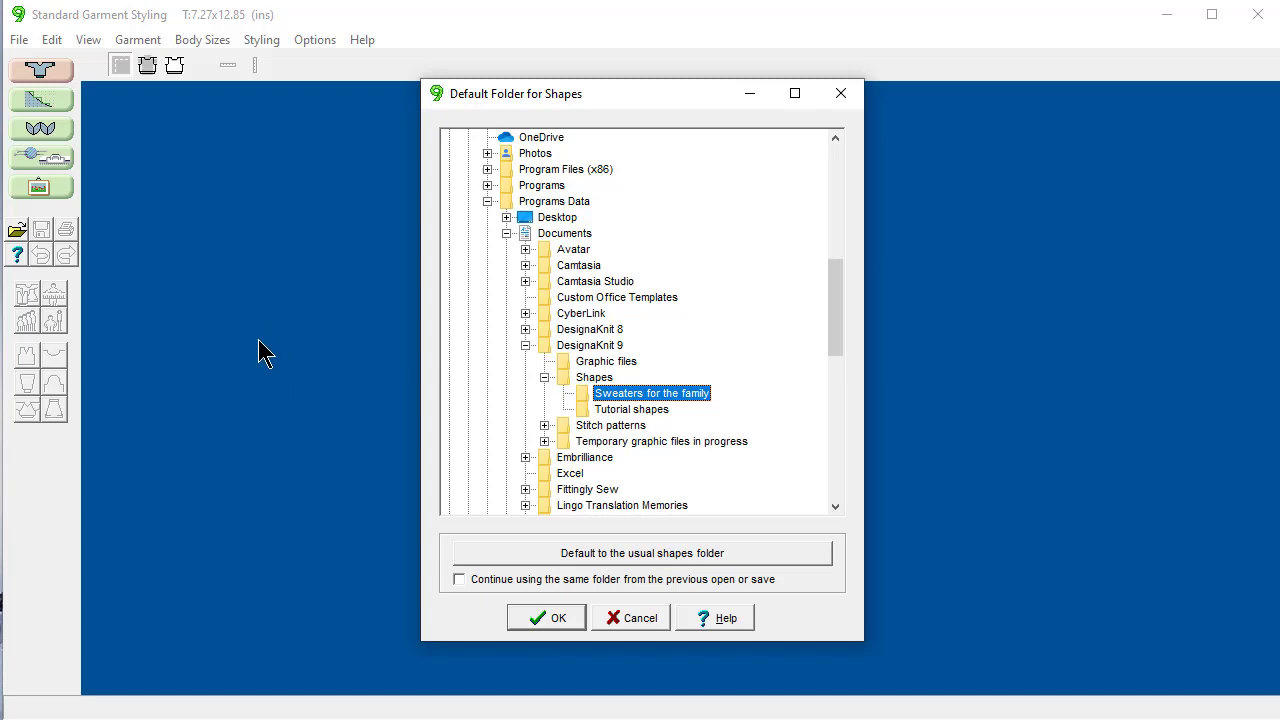
{"action": "left_click", "coordinate": [626, 612]}
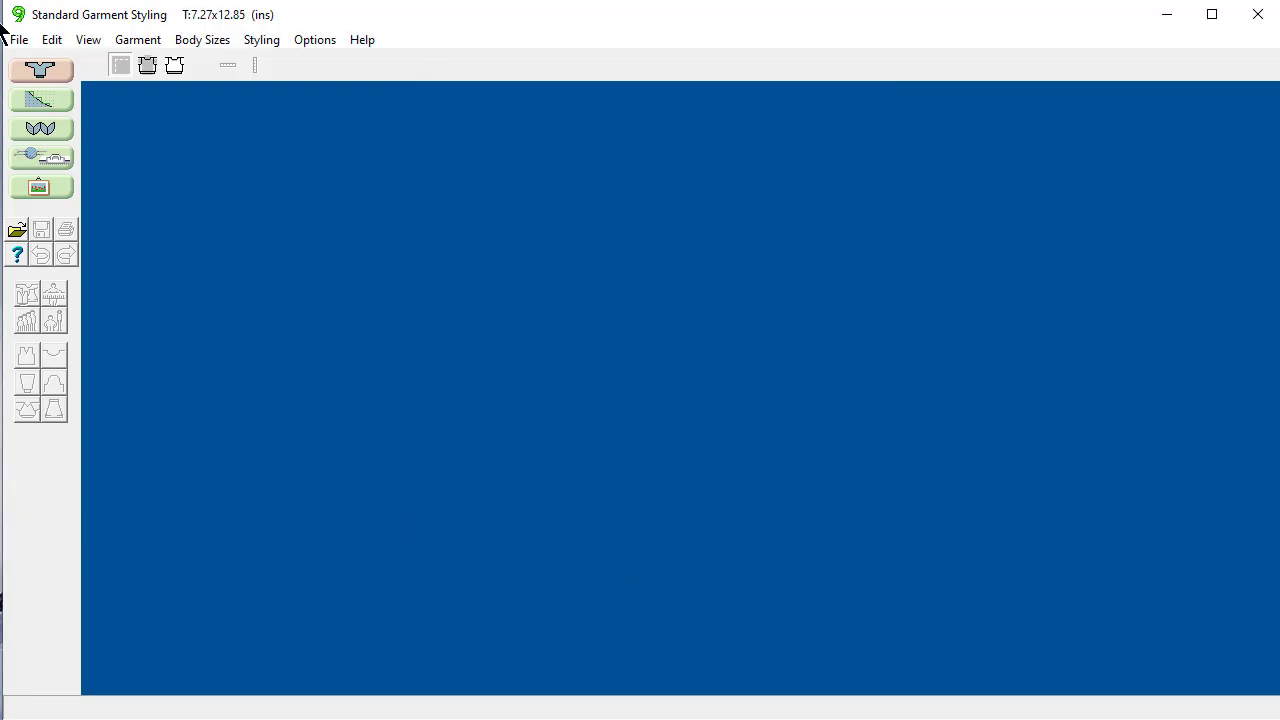
{"action": "left_click", "coordinate": [19, 40]}
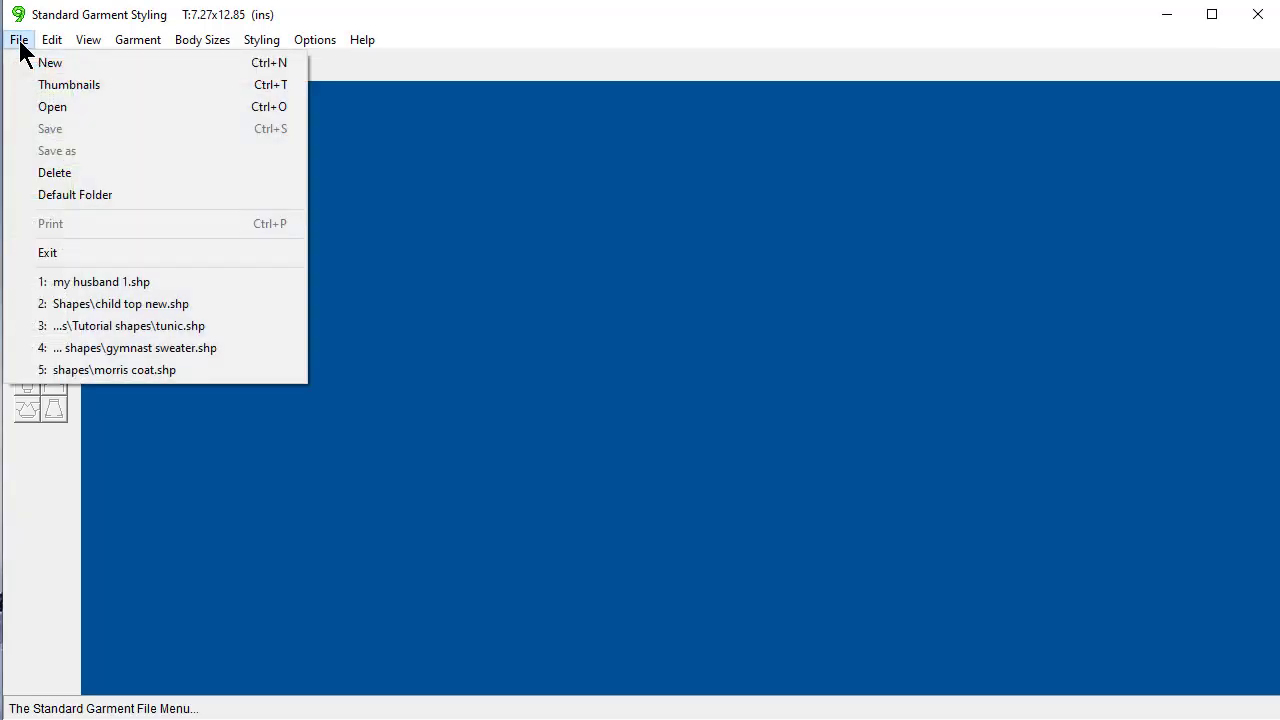
- Open the shape file browser and navigate up to the Shapes folder
{"action": "left_click", "coordinate": [55, 110]}
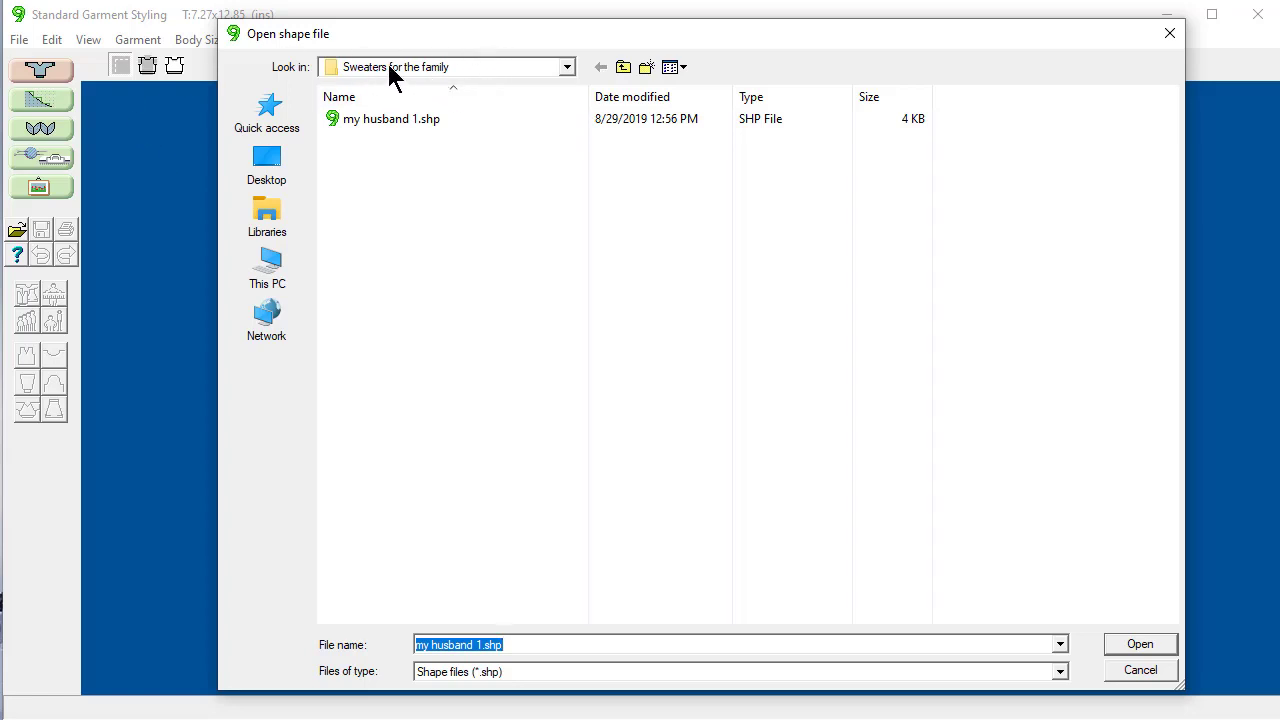
{"action": "left_click", "coordinate": [567, 67]}
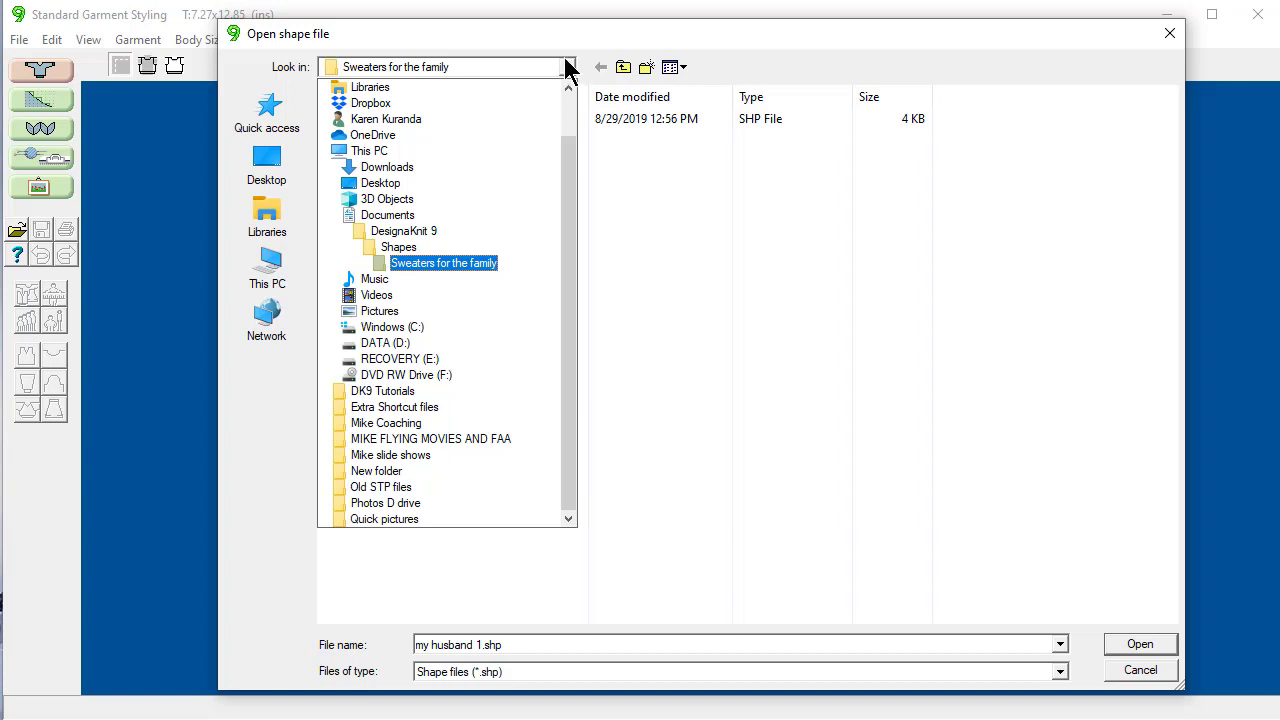
{"action": "left_click", "coordinate": [397, 249]}
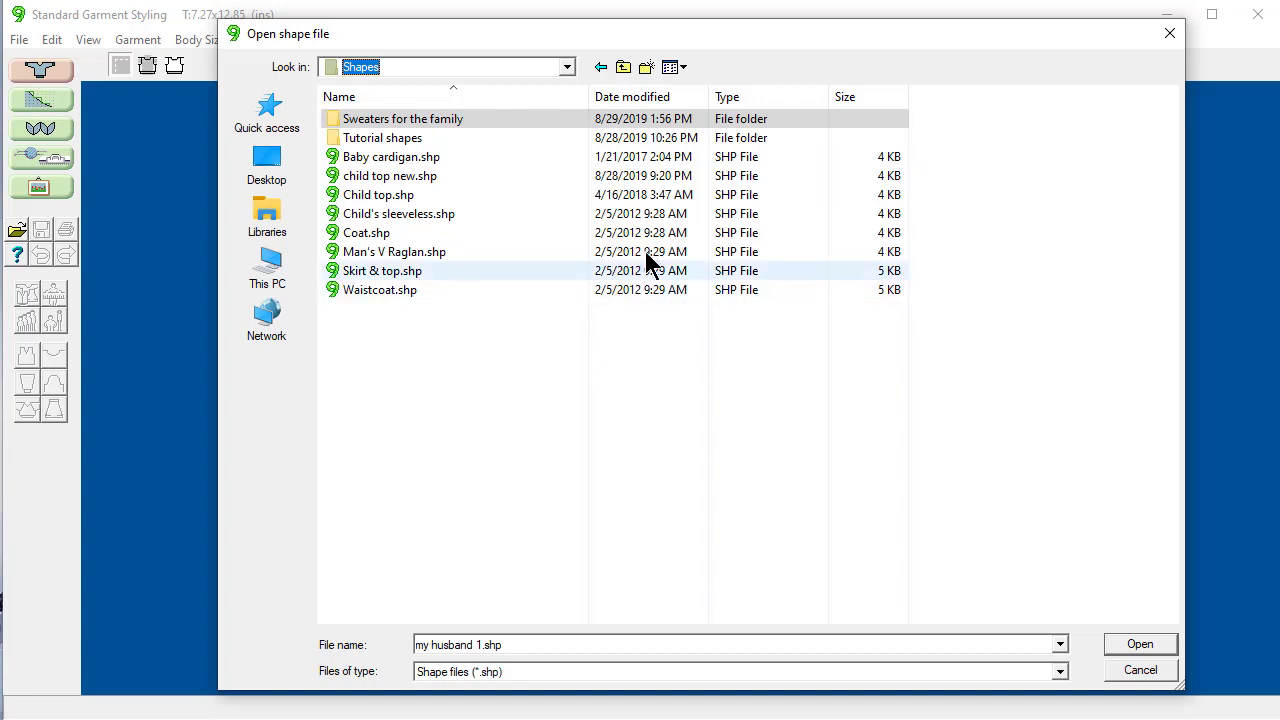
- Create a new folder named 'Sweaters for customers' and cancel without opening a file
{"action": "left_click", "coordinate": [645, 69]}
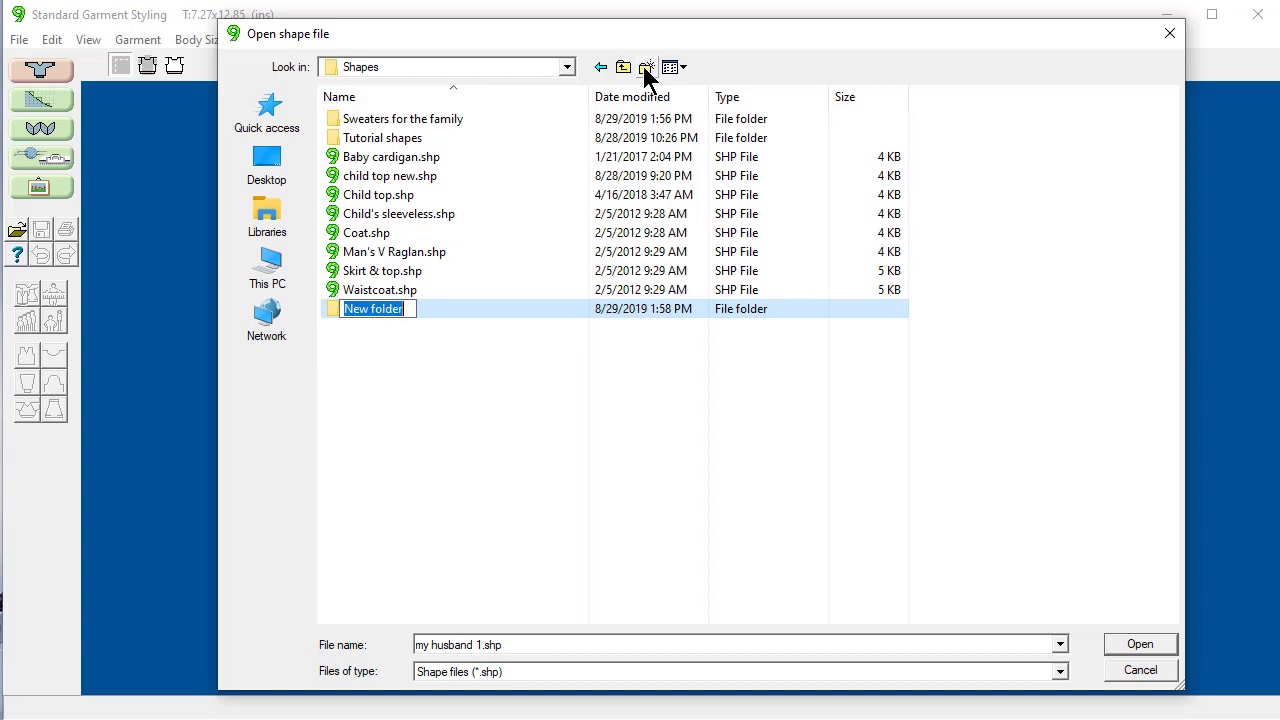
{"action": "type", "text": "Se"}
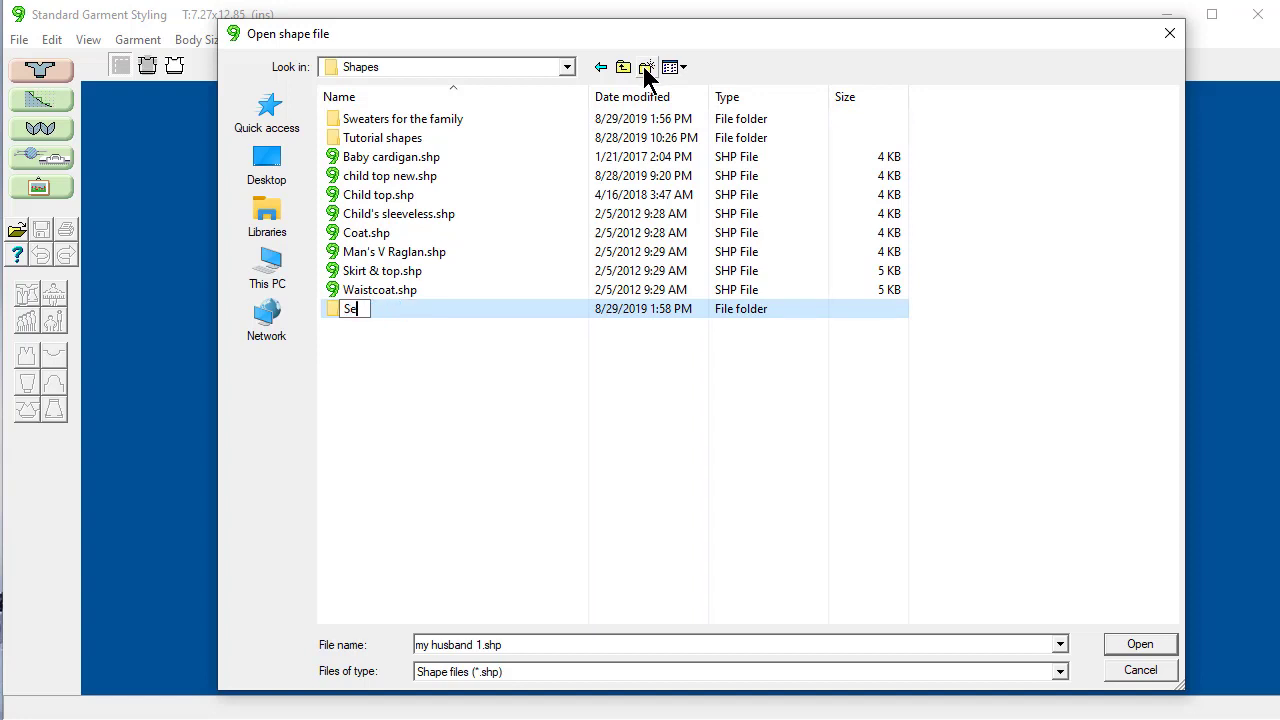
{"action": "type", "text": "we"}
{"action": "key", "text": "BackSpace"}
{"action": "key", "text": "BackSpace"}
{"action": "key", "text": "BackSpace"}
{"action": "key", "text": "BackSpace"}
{"action": "type", "text": "Sweaters for"}
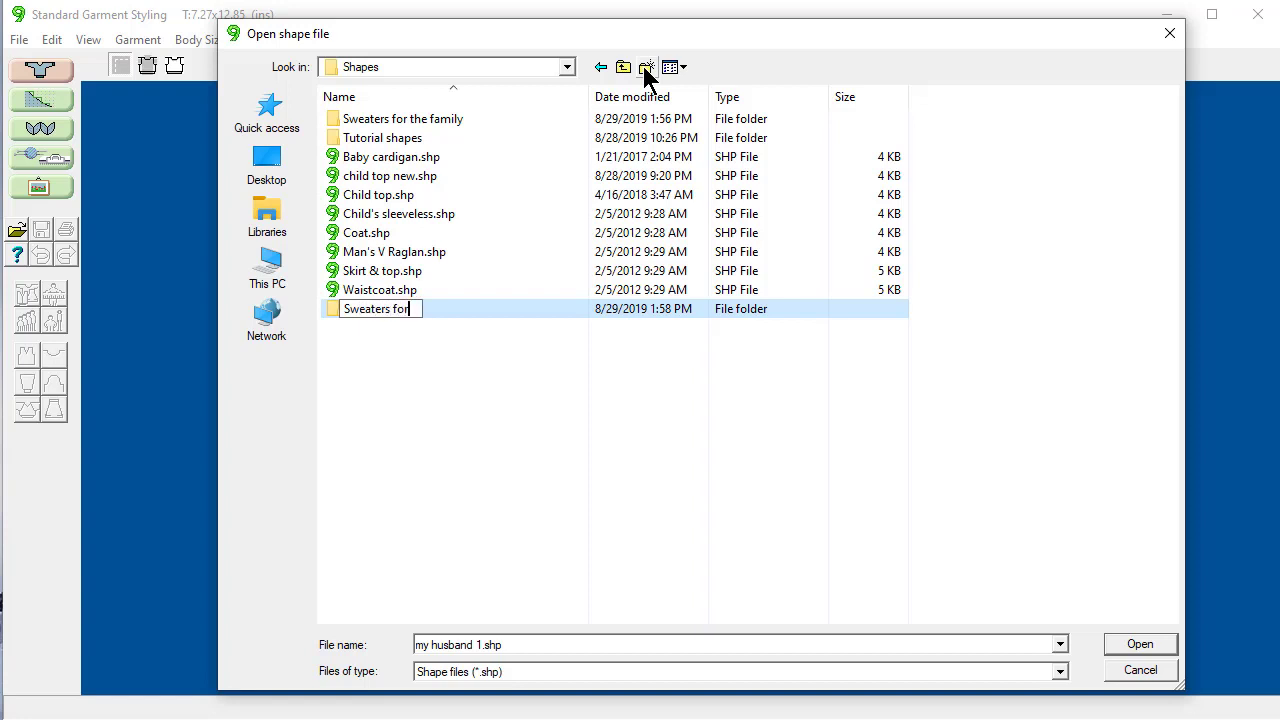
{"action": "type", "text": " customers"}
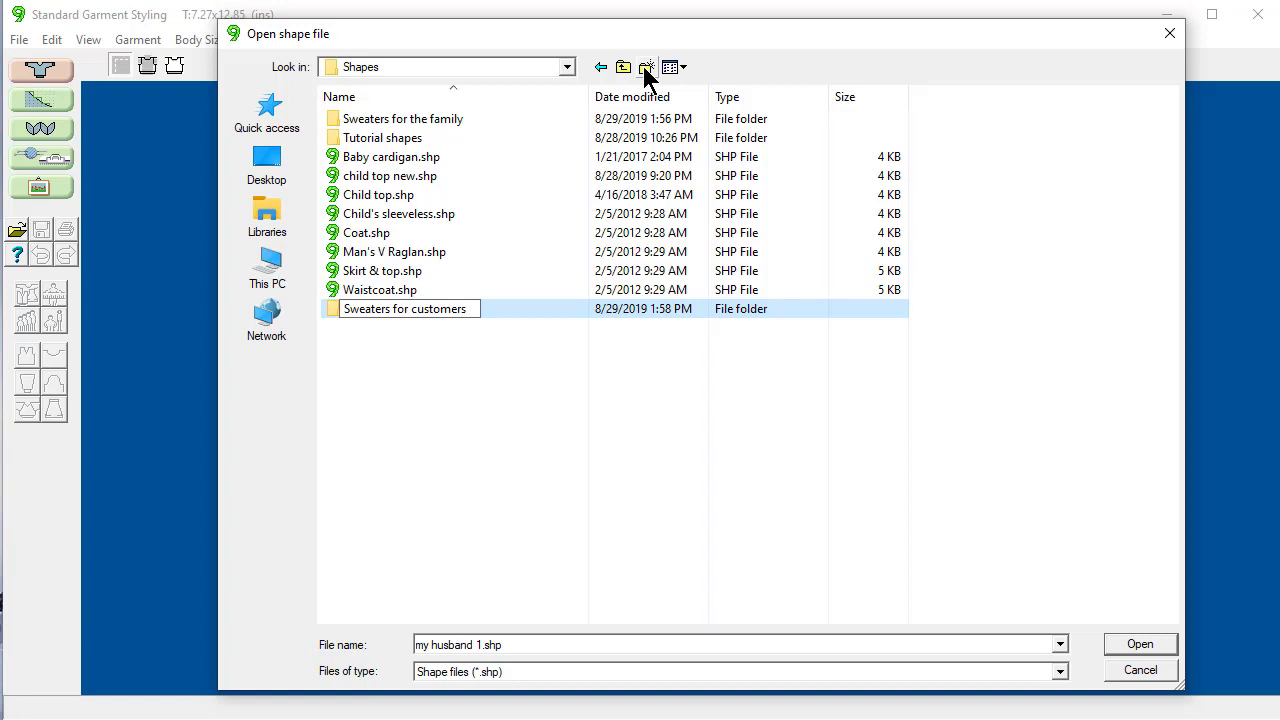
{"action": "key", "text": "Return"}
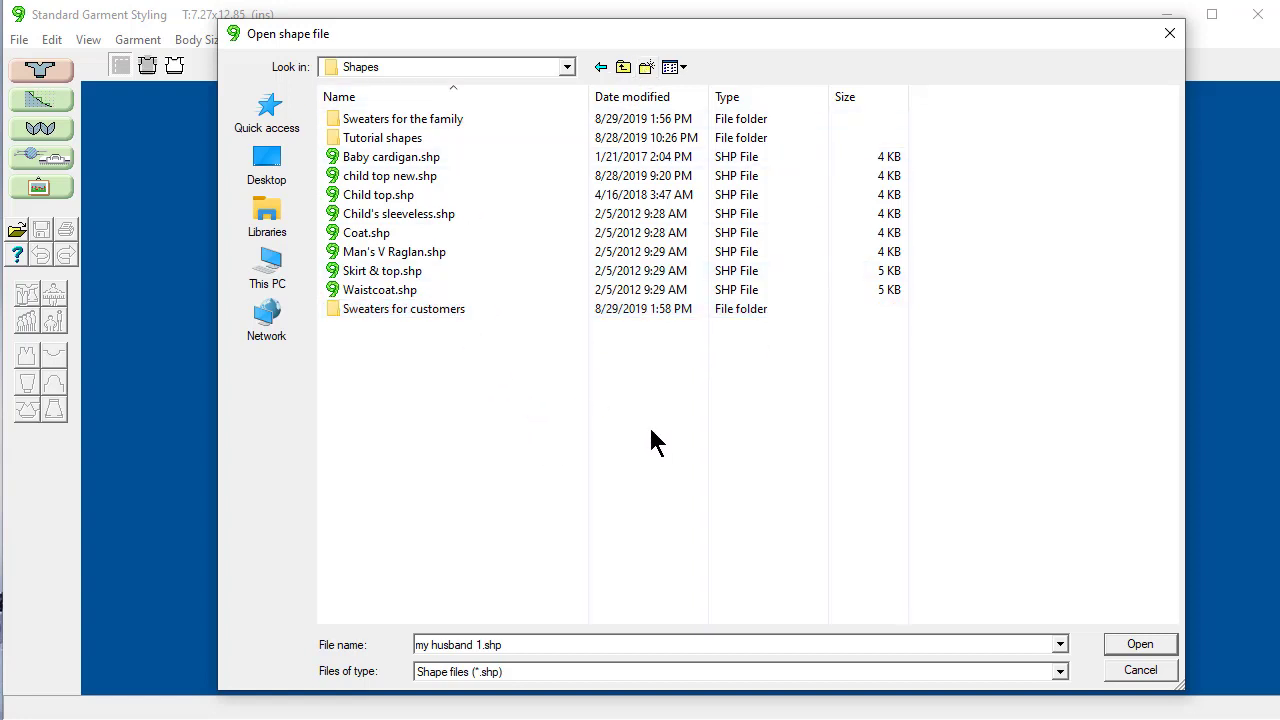
{"action": "left_click", "coordinate": [1138, 672]}
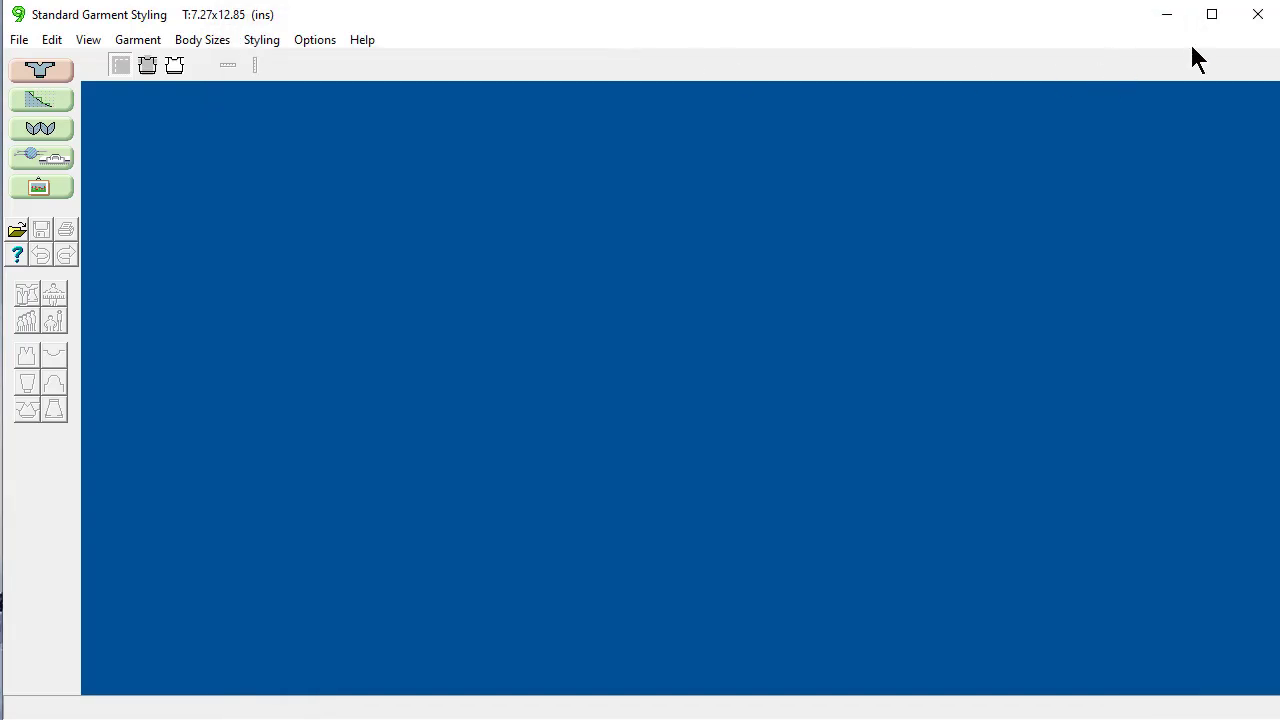
- Restart the module, set default shapes folder to 'Sweaters for the family' with 'Continue using the same folder' checked
{"action": "left_click", "coordinate": [1258, 24]}
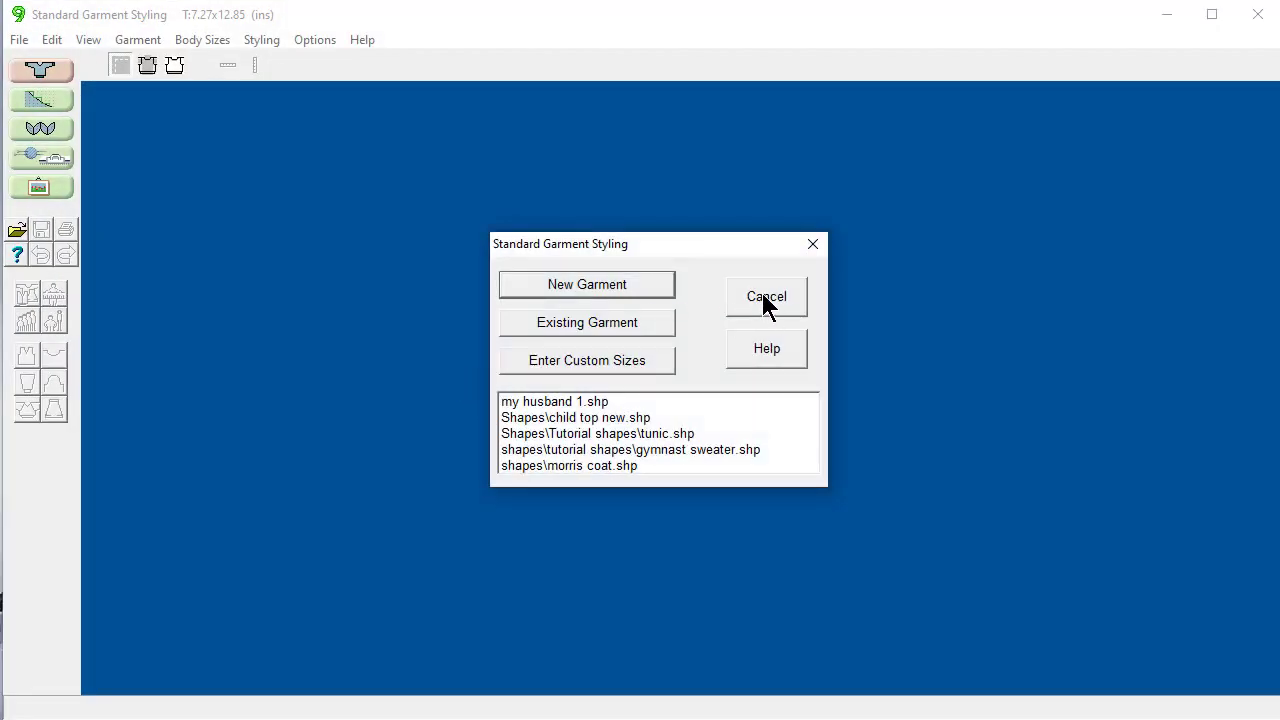
{"action": "left_click", "coordinate": [763, 297]}
{"action": "left_click", "coordinate": [16, 40]}
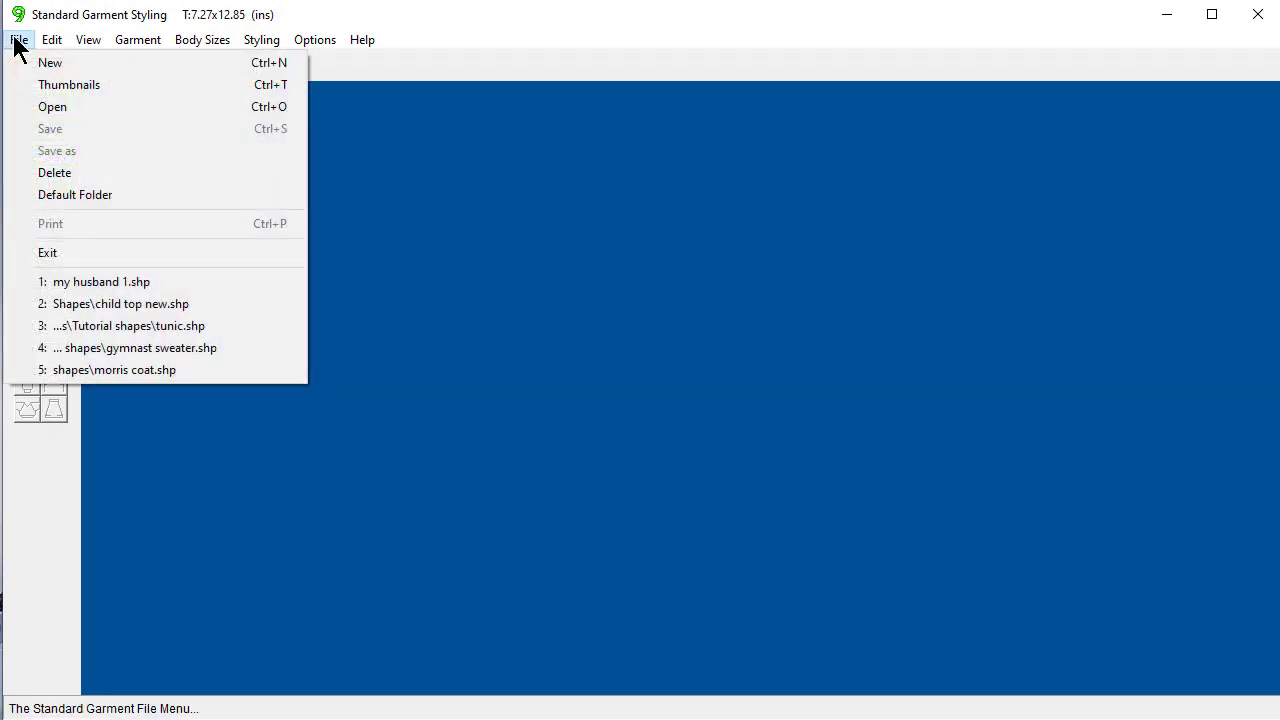
{"action": "left_click", "coordinate": [43, 192]}
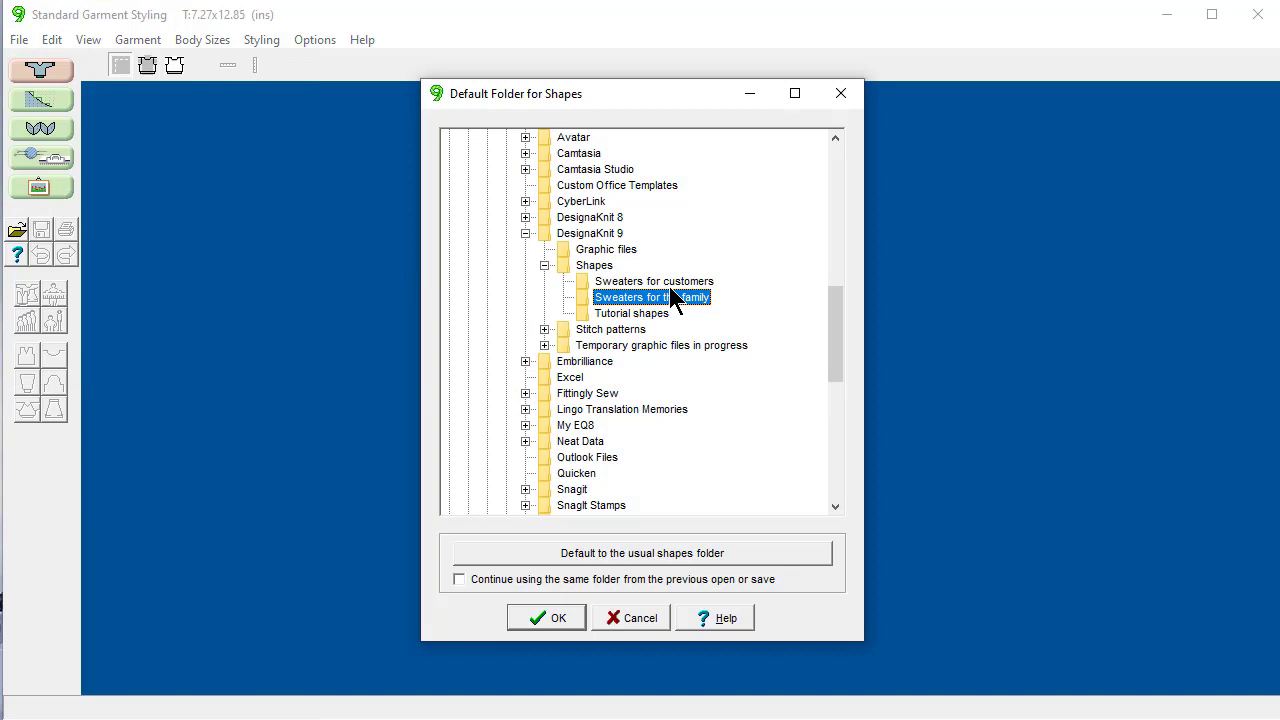
{"action": "left_click", "coordinate": [605, 281]}
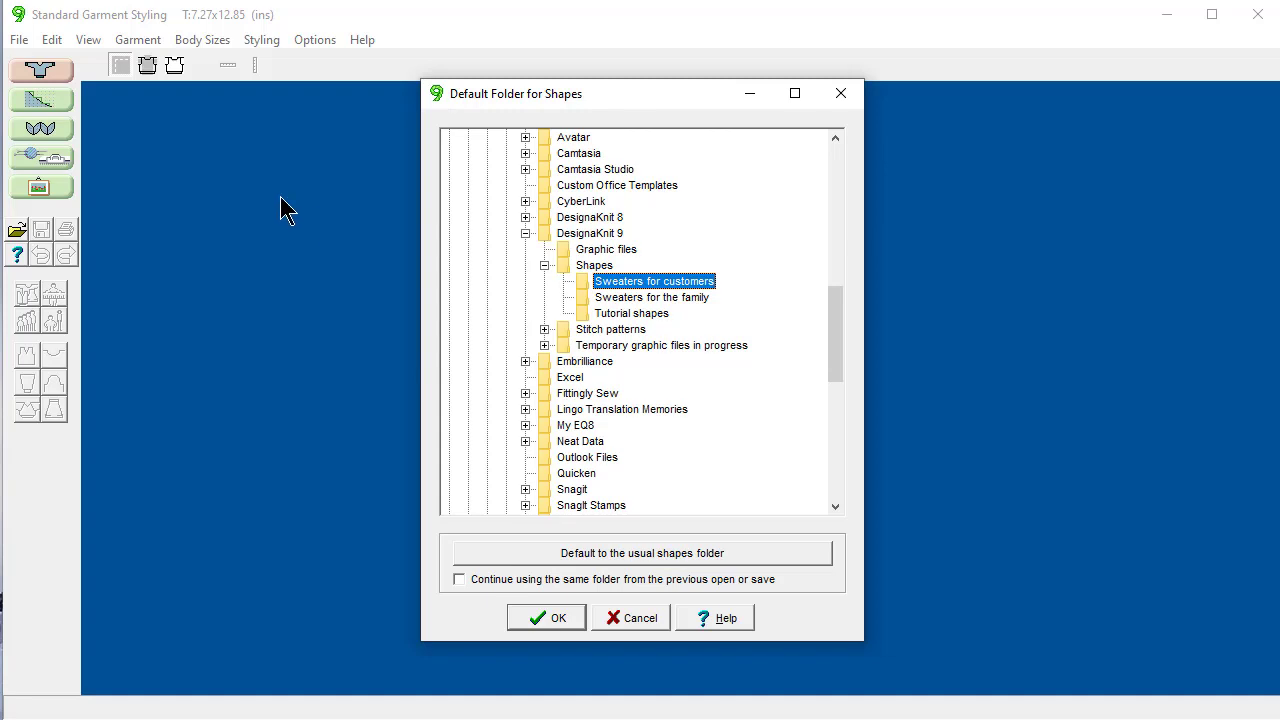
{"action": "left_click", "coordinate": [640, 297]}
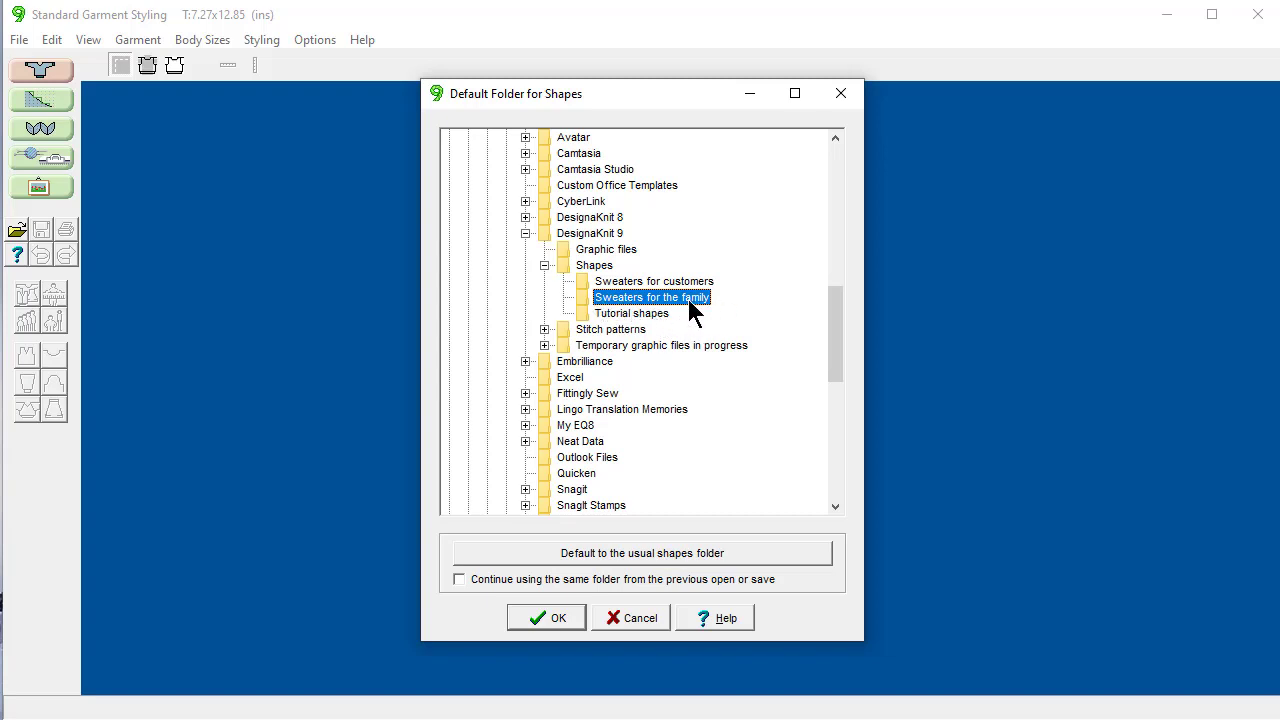
{"action": "left_click", "coordinate": [458, 579]}
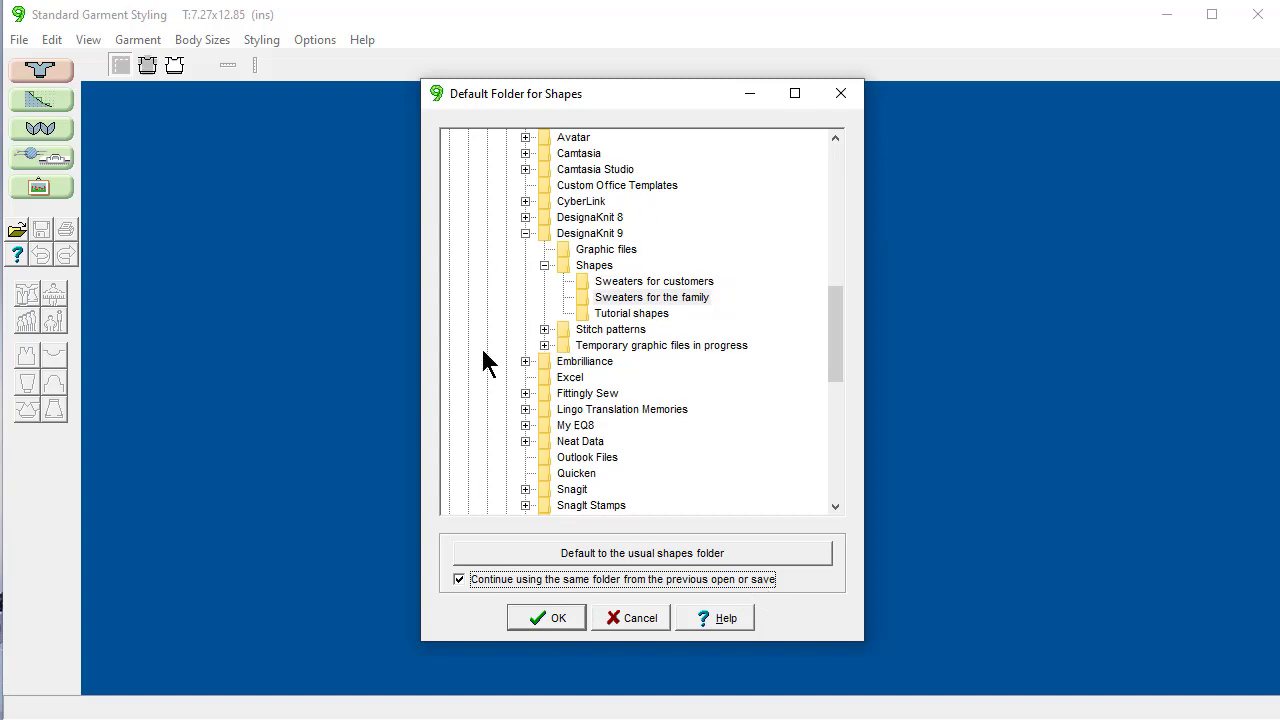
{"action": "left_click", "coordinate": [538, 607]}
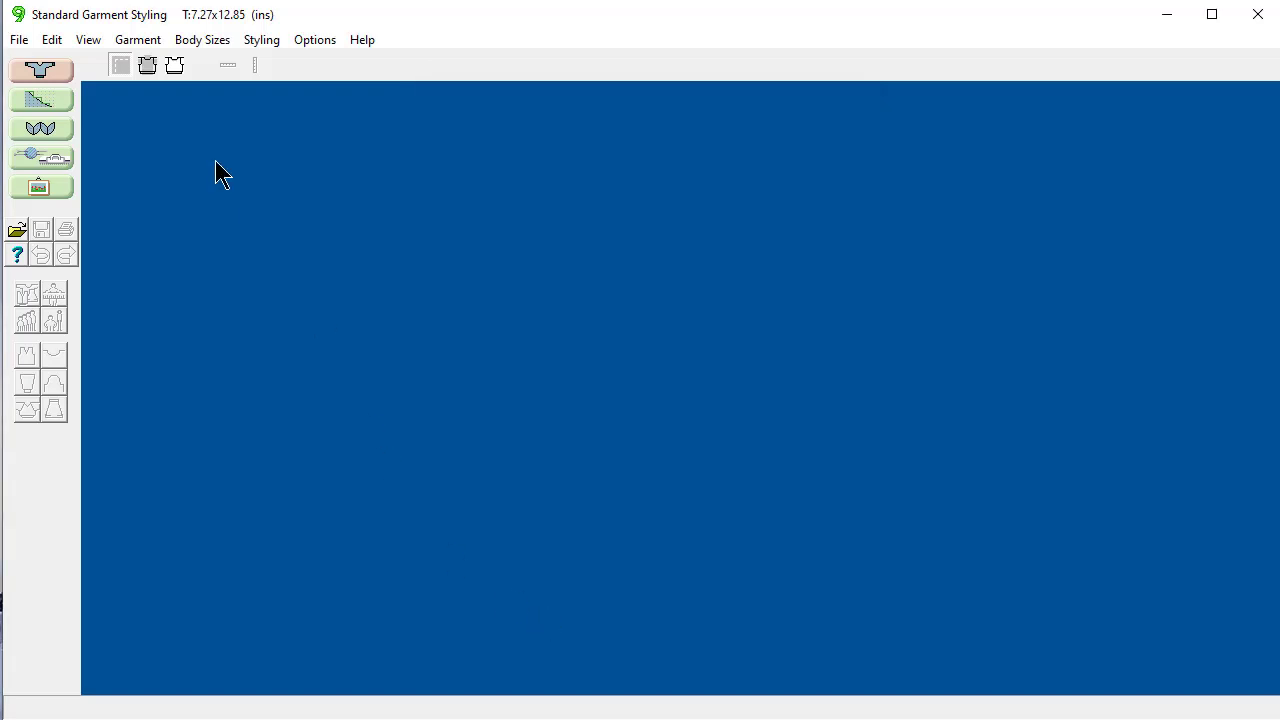
- Browse saved shapes as thumbnails and select 'my husband 1.shp'
{"action": "left_click", "coordinate": [19, 42]}
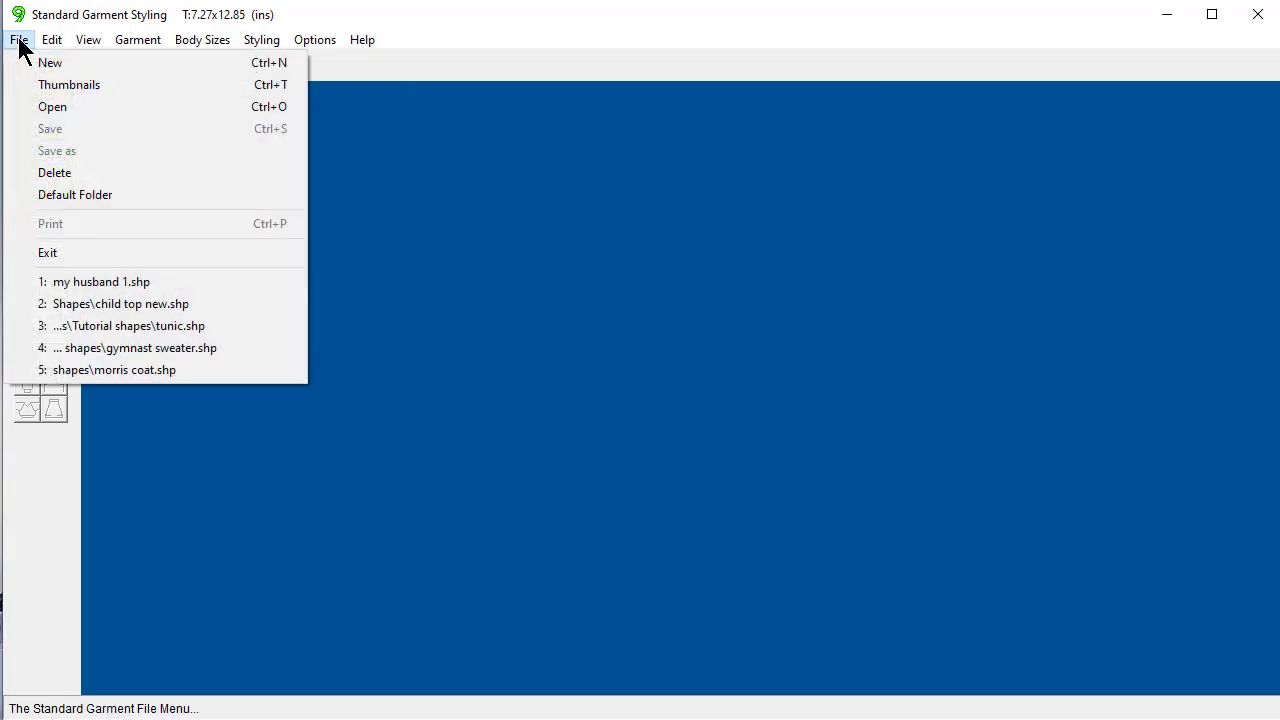
{"action": "left_click", "coordinate": [41, 94]}
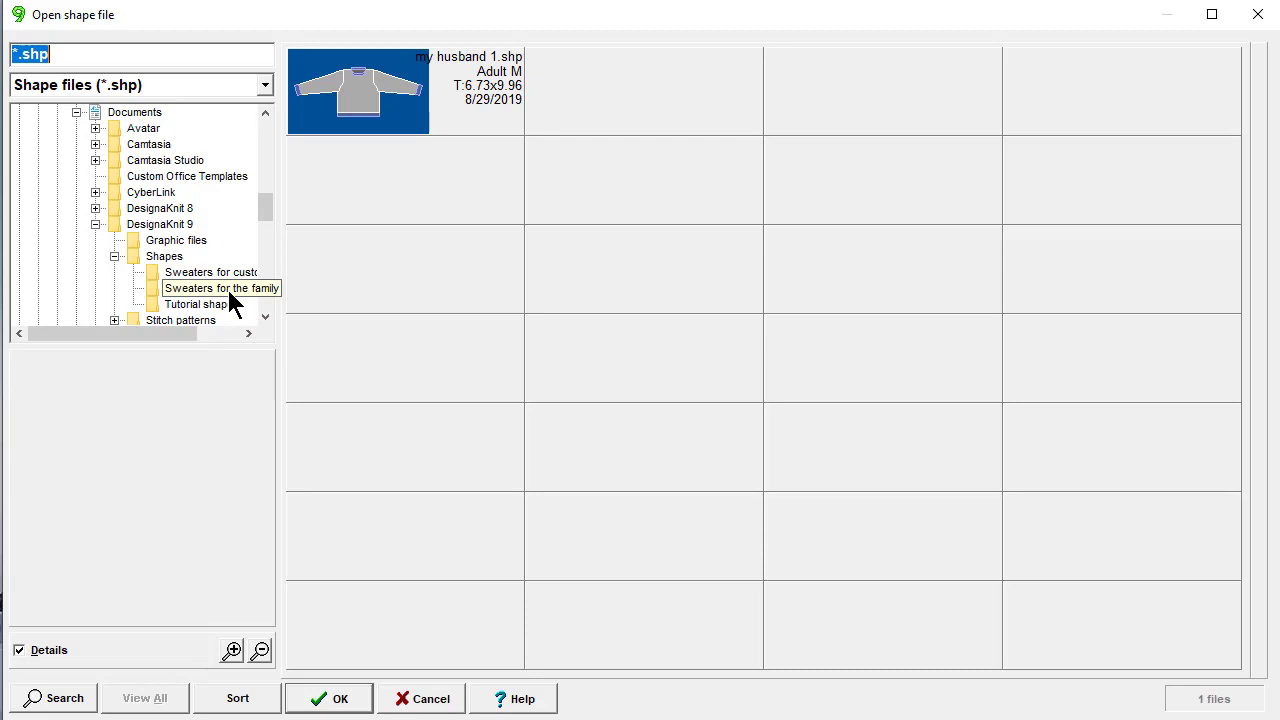
{"action": "left_click", "coordinate": [365, 85]}
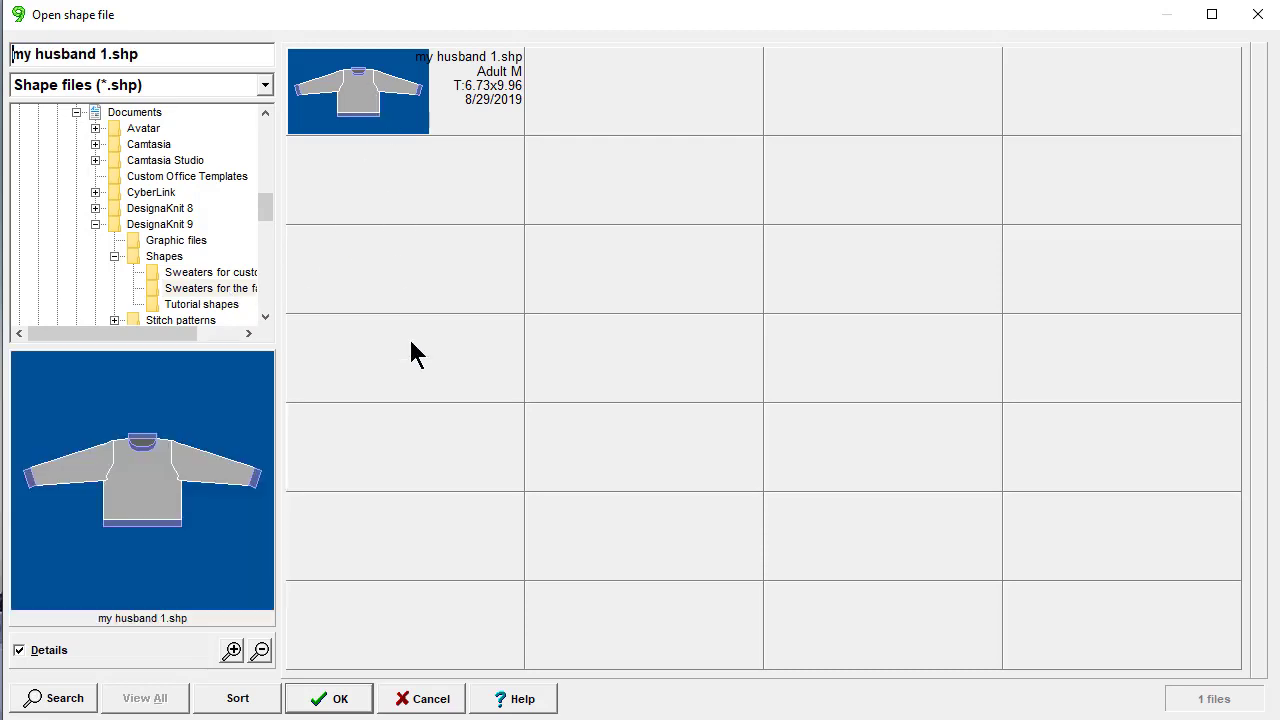
- Open 'my husband 1' and save it as 'customer 1' in Shapes > Sweaters for customers
{"action": "left_click", "coordinate": [336, 699]}
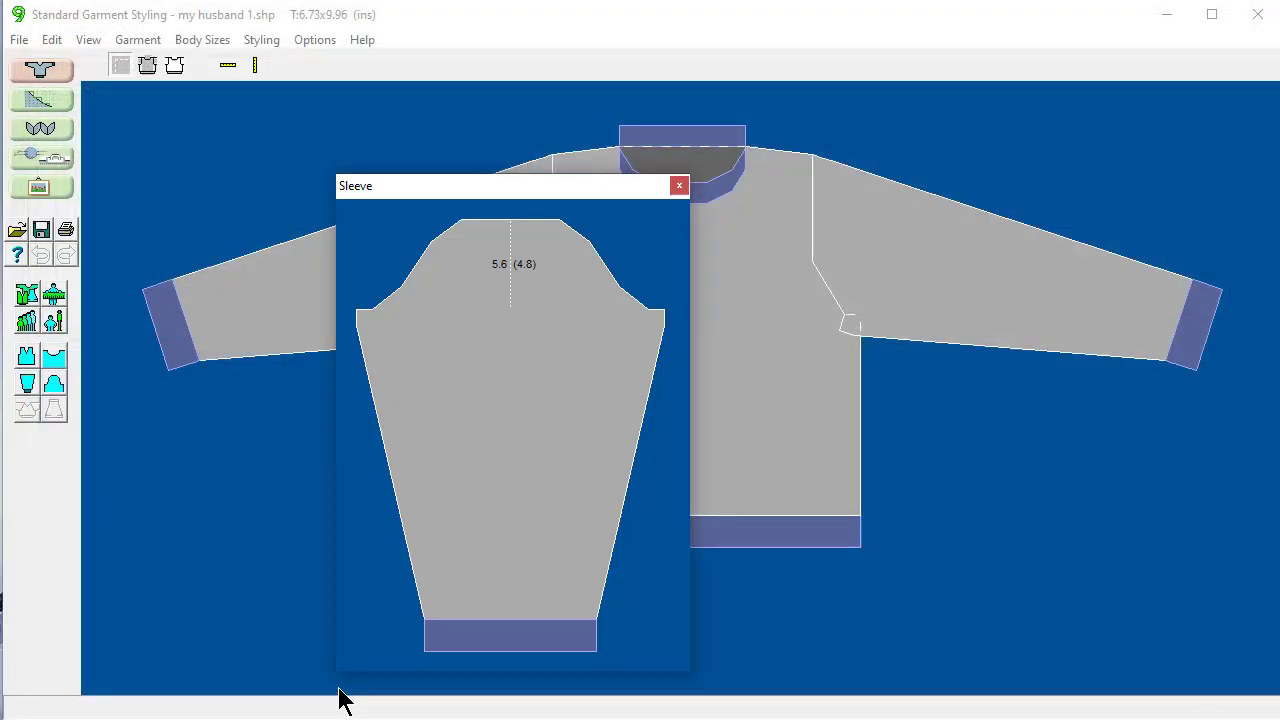
{"action": "left_click", "coordinate": [20, 40]}
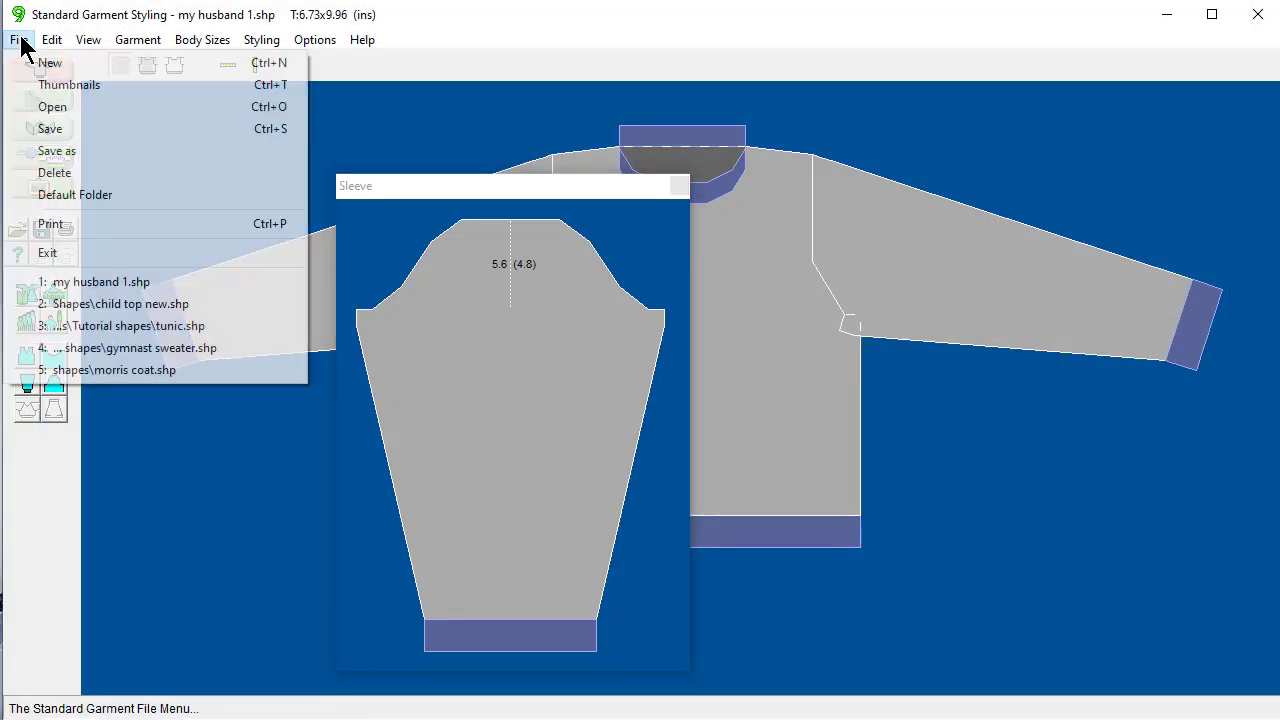
{"action": "left_click", "coordinate": [52, 152]}
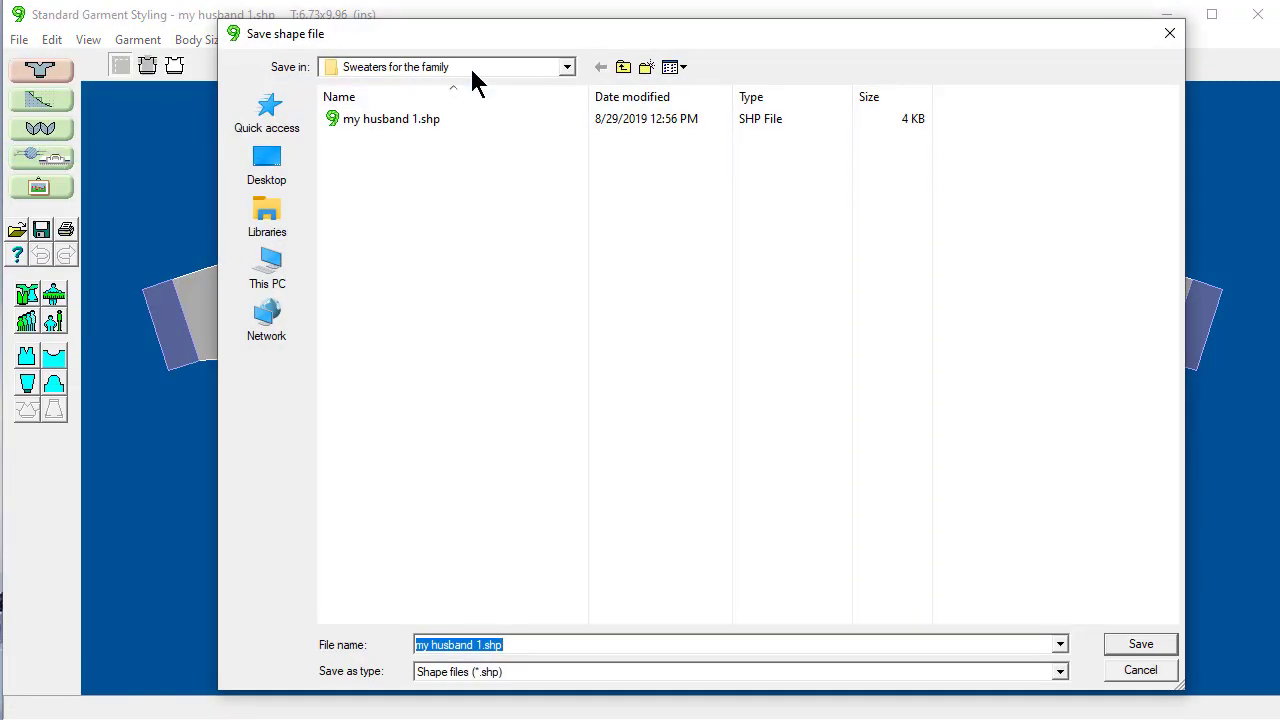
{"action": "left_click", "coordinate": [567, 67]}
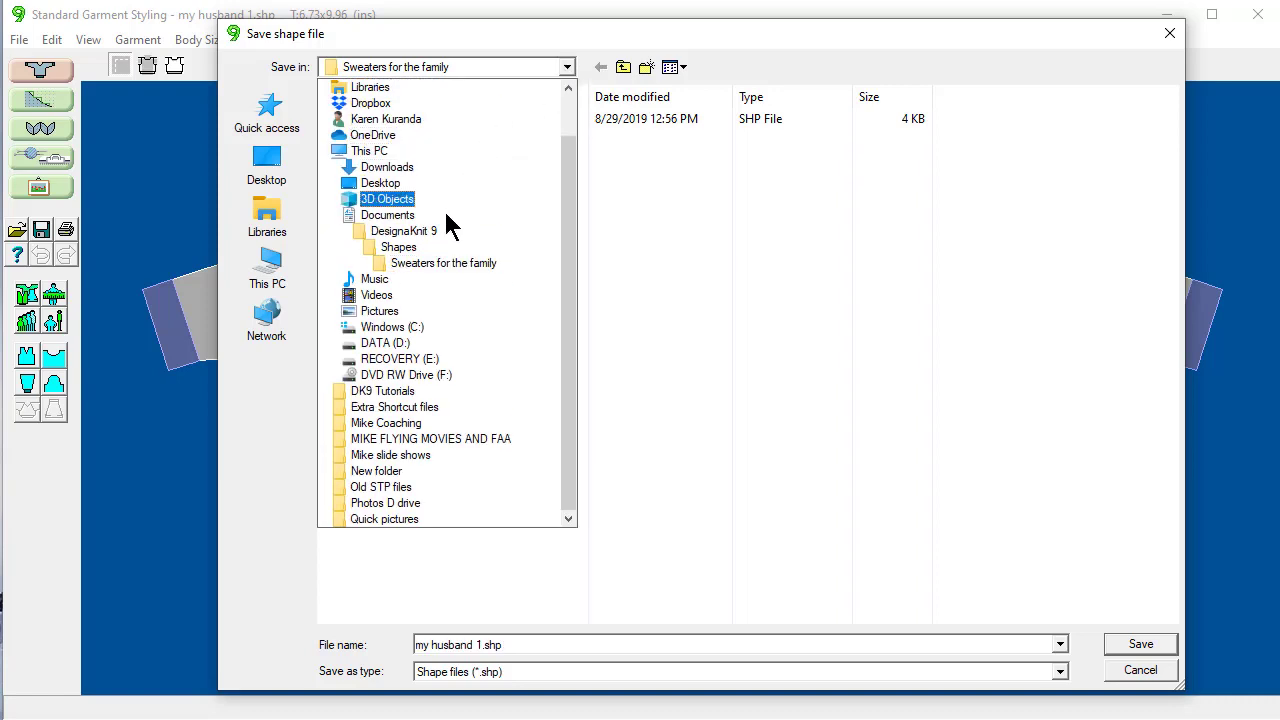
{"action": "left_click", "coordinate": [402, 248]}
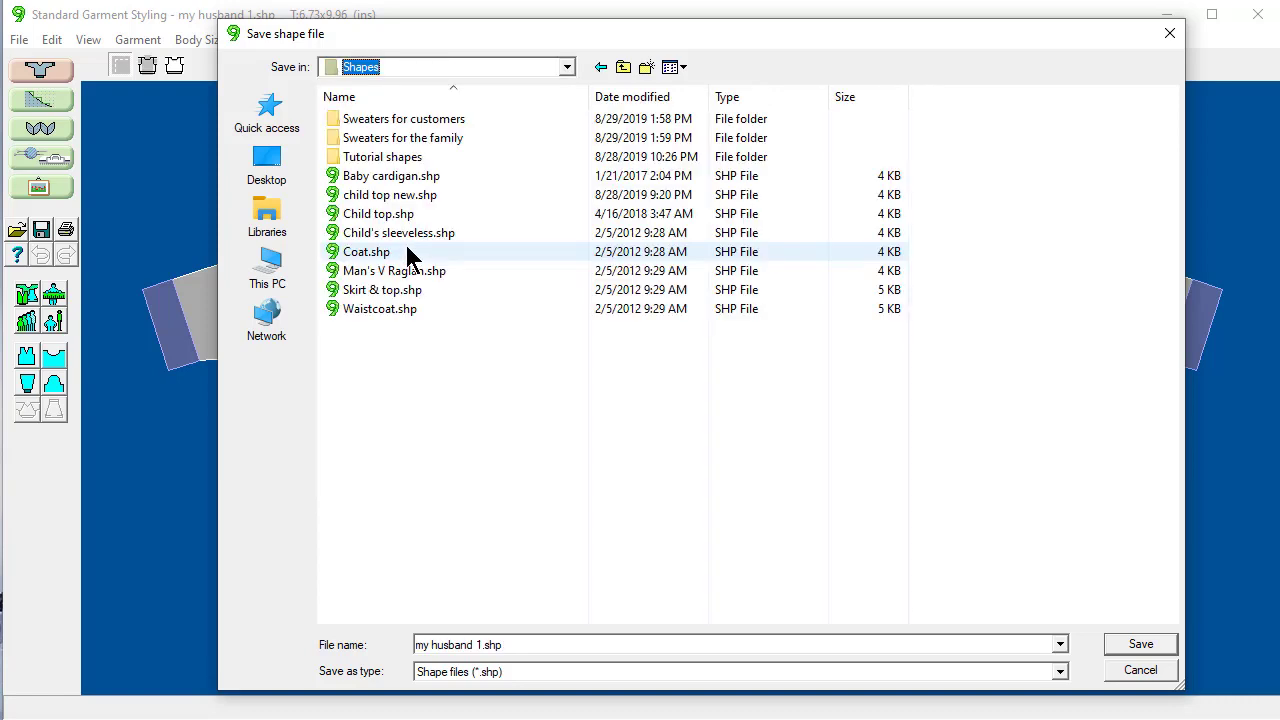
{"action": "double_click", "coordinate": [442, 122]}
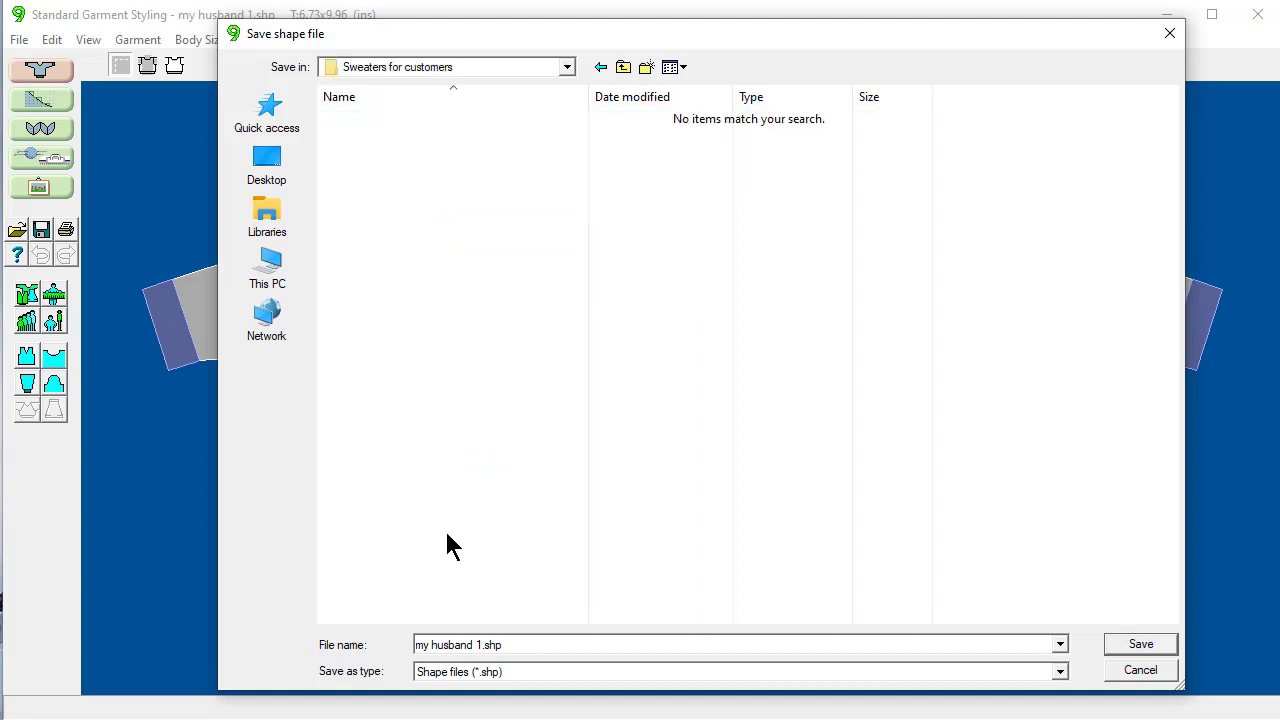
{"action": "left_click_drag", "start_coordinate": [509, 644], "coordinate": [400, 650]}
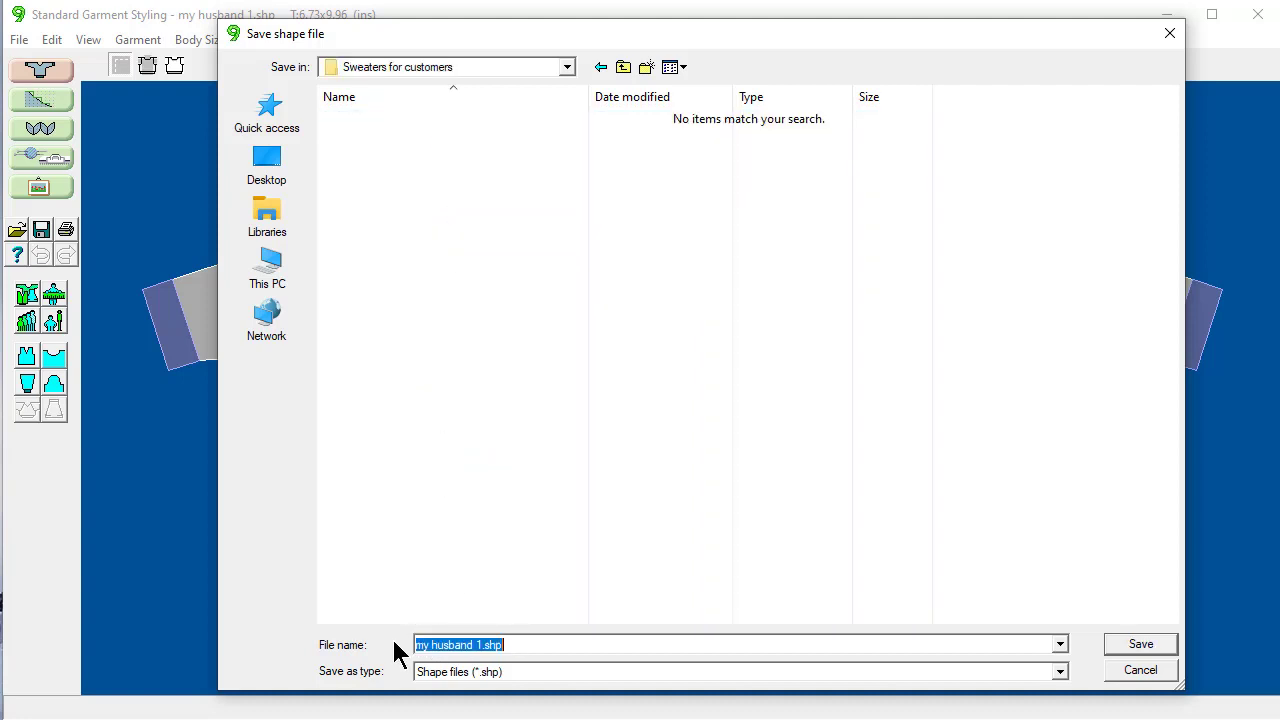
{"action": "type", "text": "cust"}
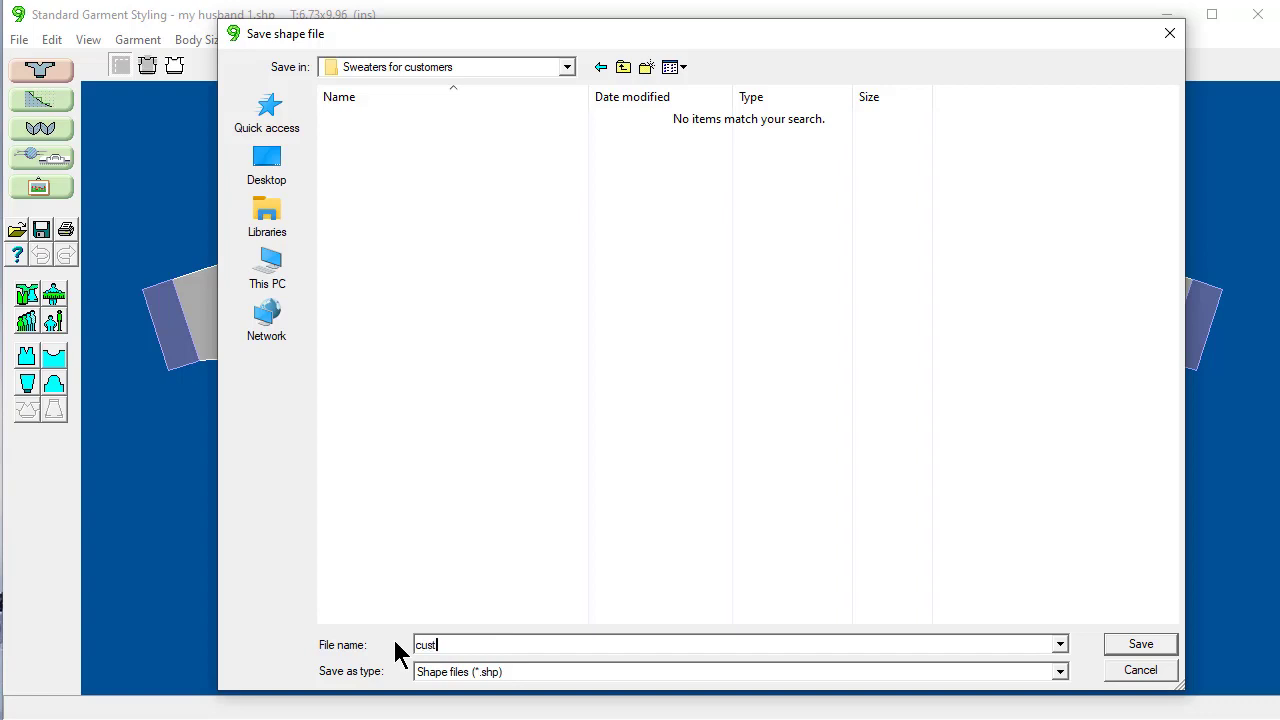
{"action": "type", "text": "omer 1"}
{"action": "key", "text": "Return"}
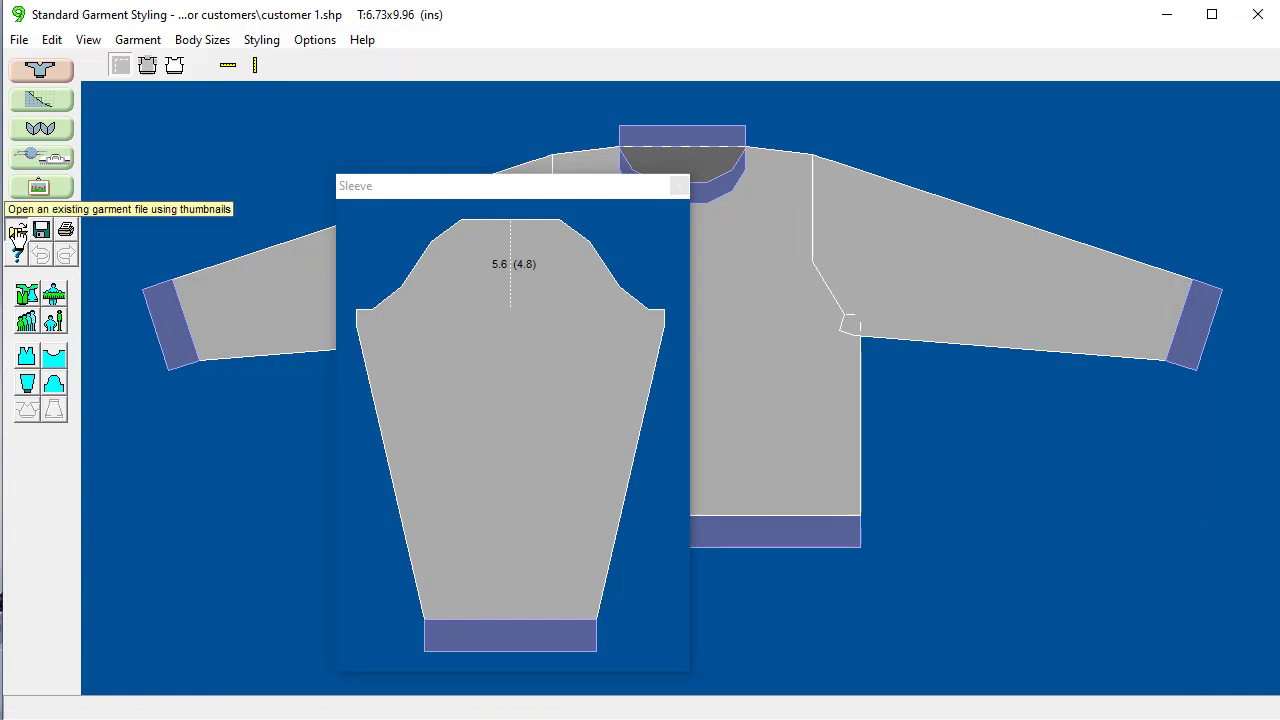
{"action": "left_click", "coordinate": [18, 232]}
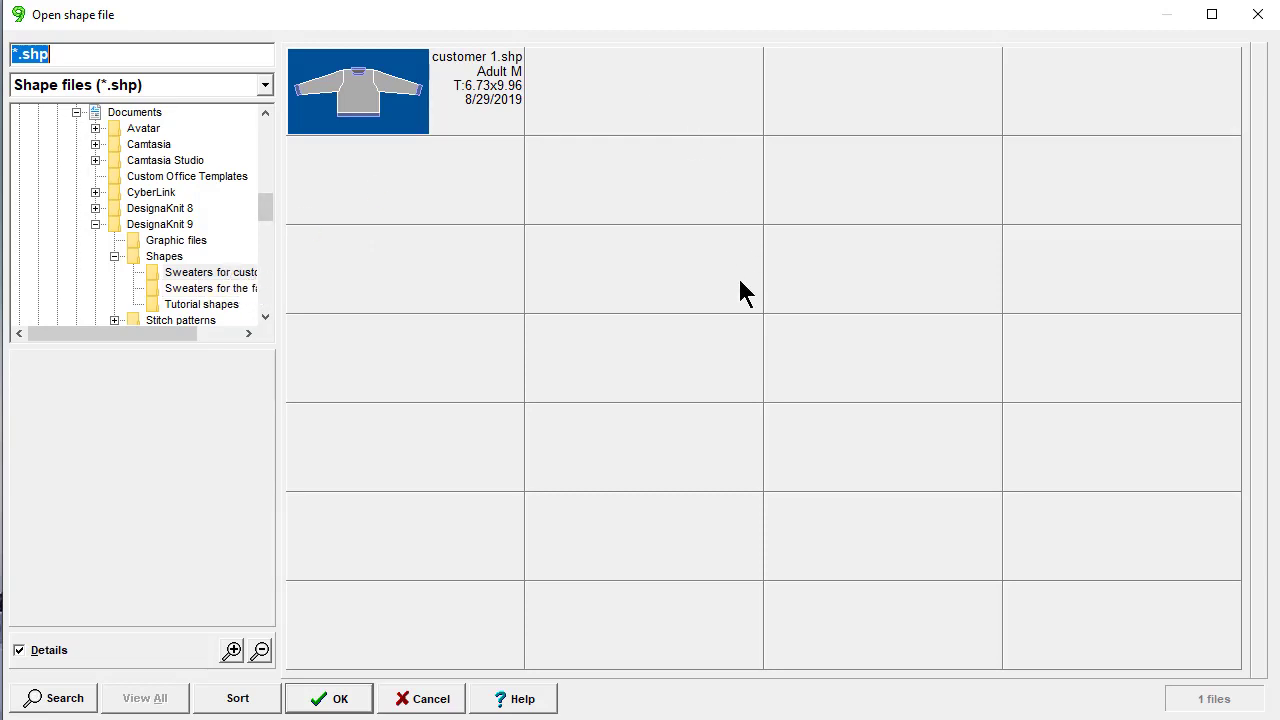
{"action": "left_click", "coordinate": [242, 289]}
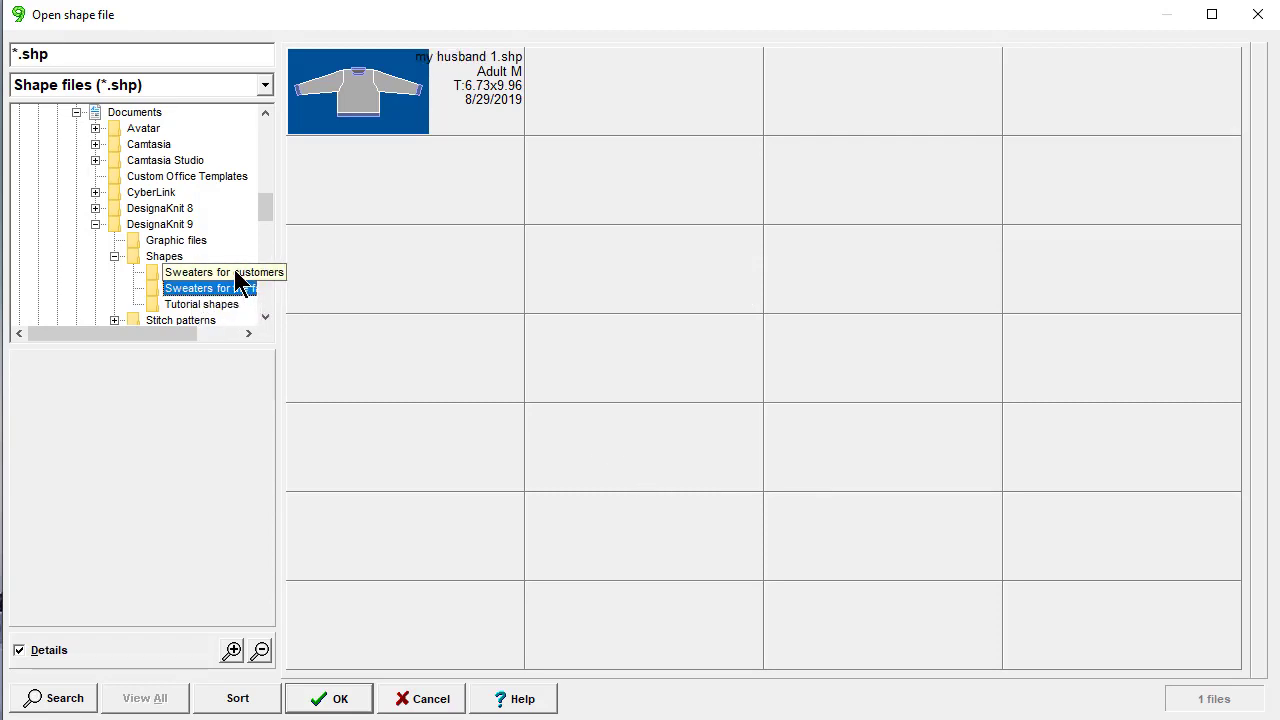
{"action": "left_click", "coordinate": [230, 272]}
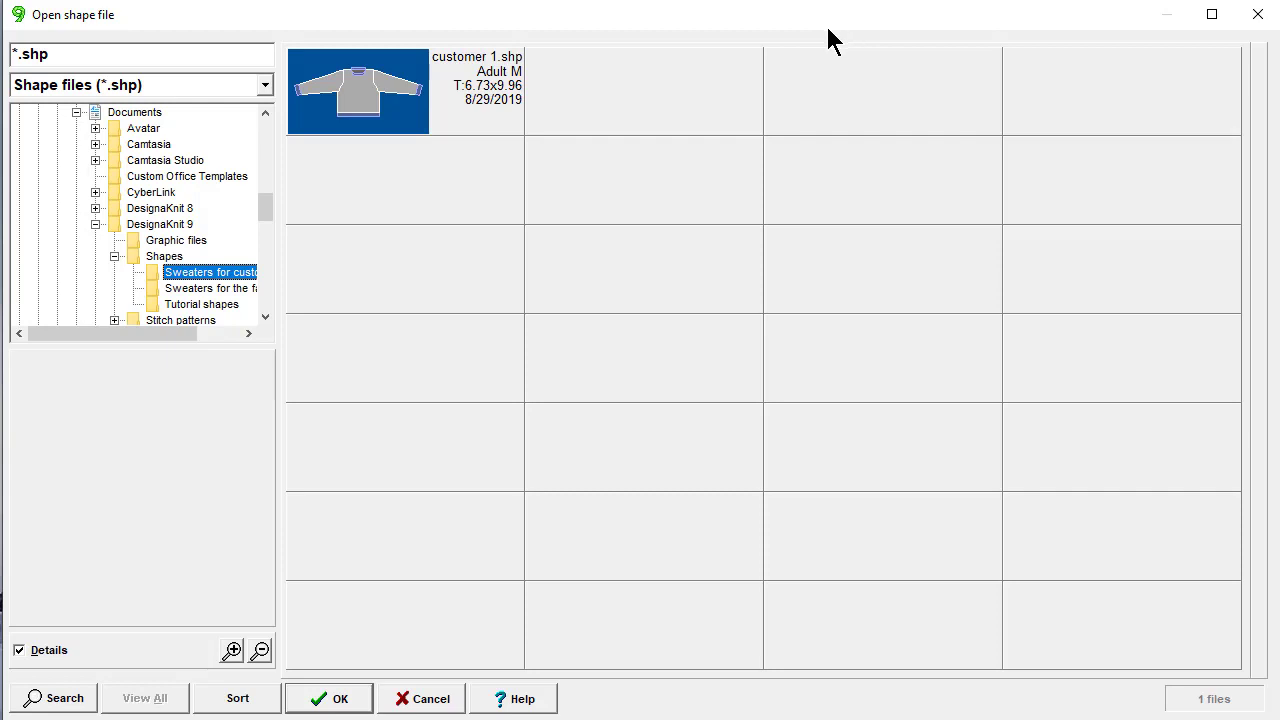
{"action": "left_click", "coordinate": [431, 699]}
{"action": "left_click", "coordinate": [19, 40]}
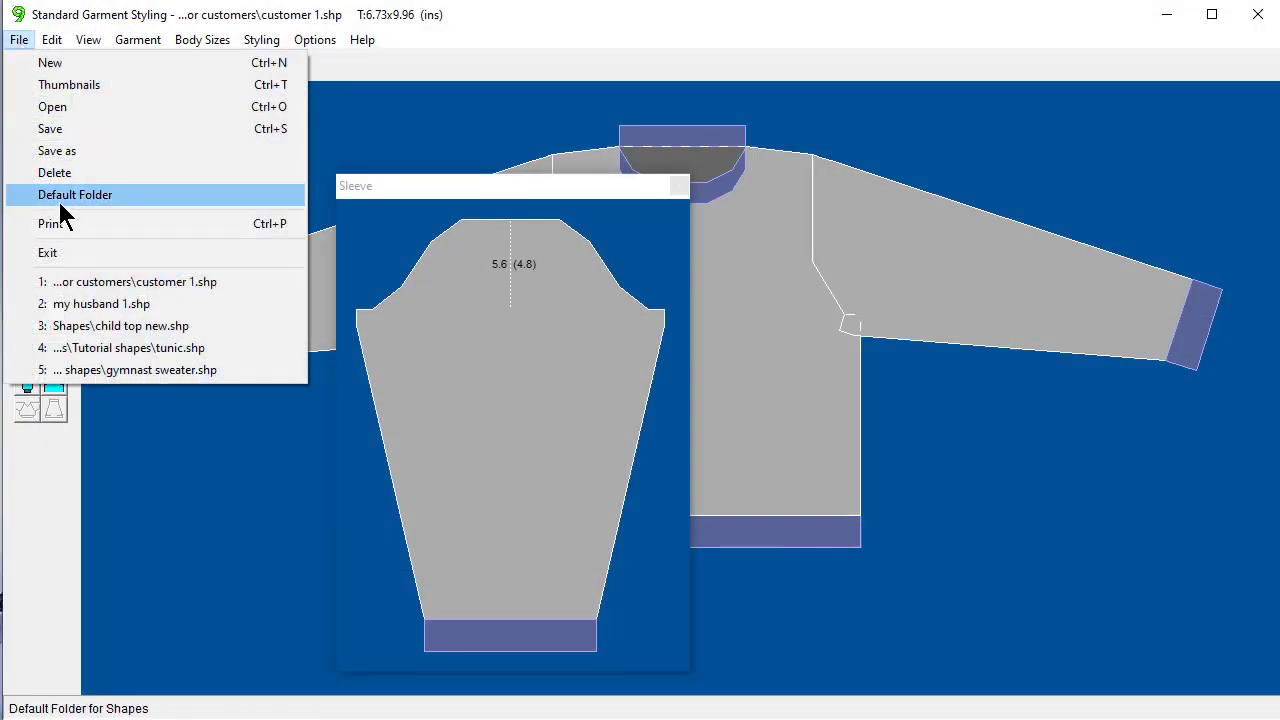
{"action": "left_click", "coordinate": [59, 197]}
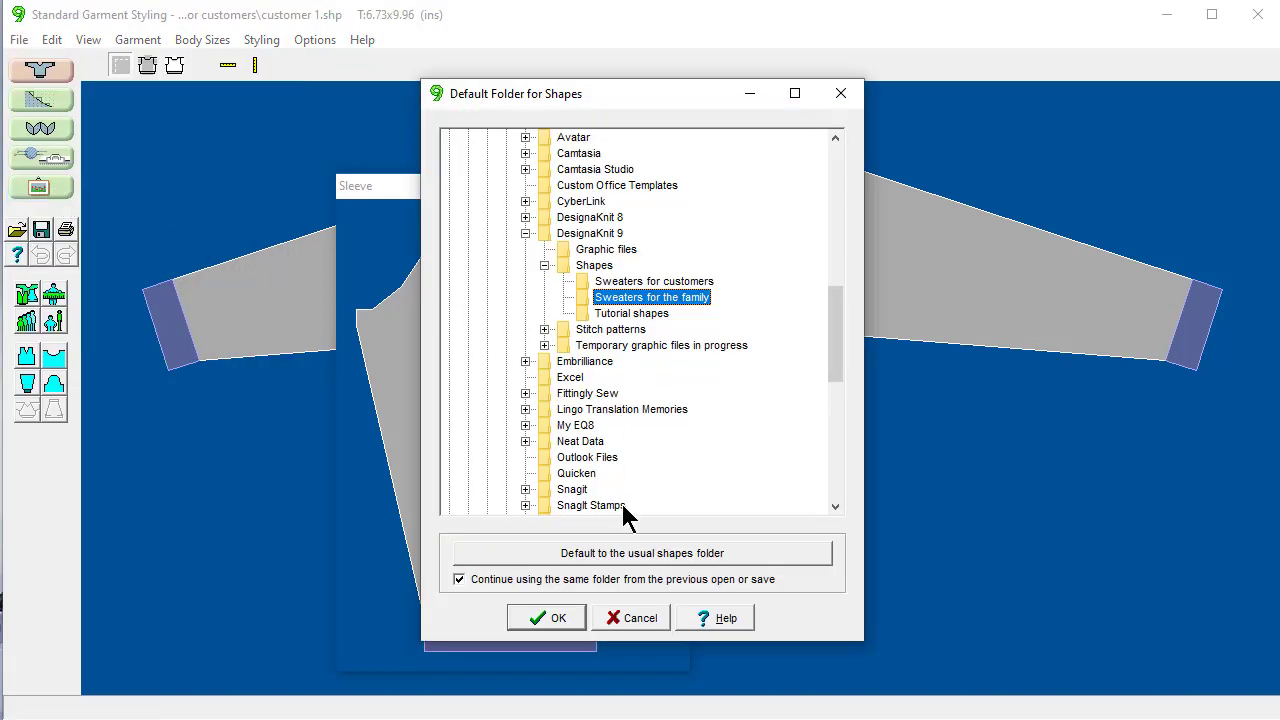
{"action": "left_click", "coordinate": [458, 579]}
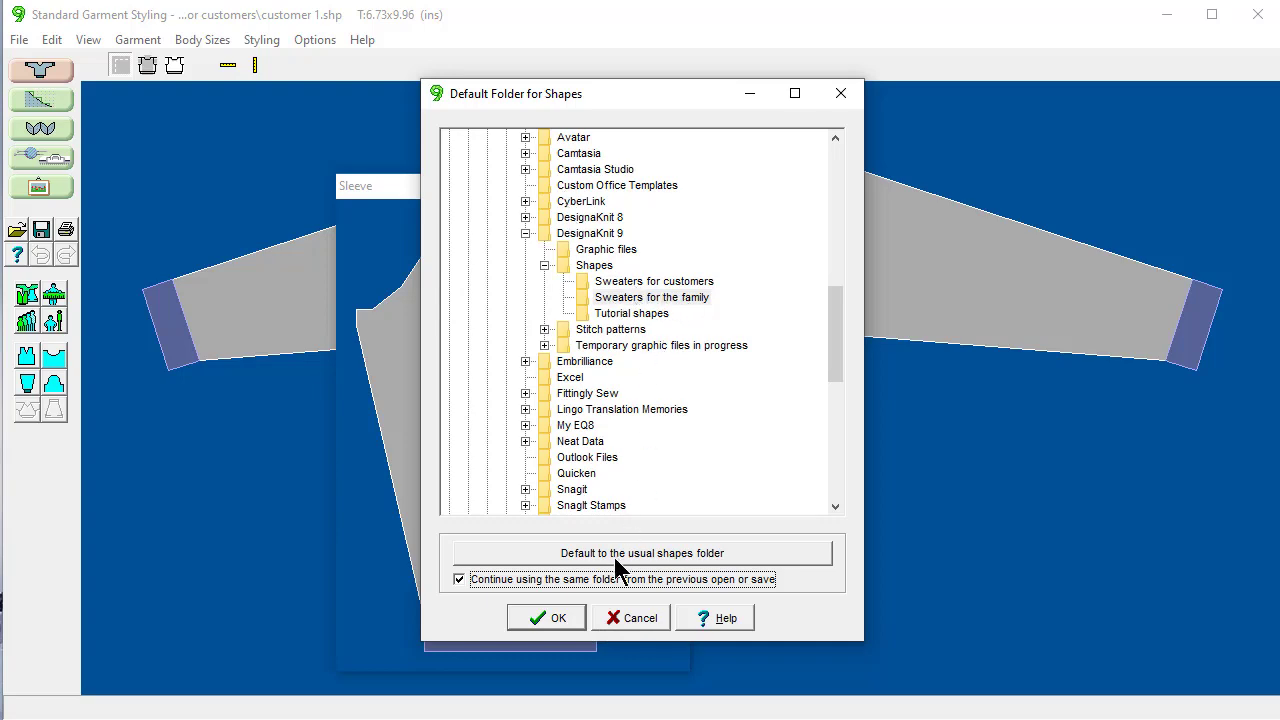
{"action": "left_click", "coordinate": [623, 612]}
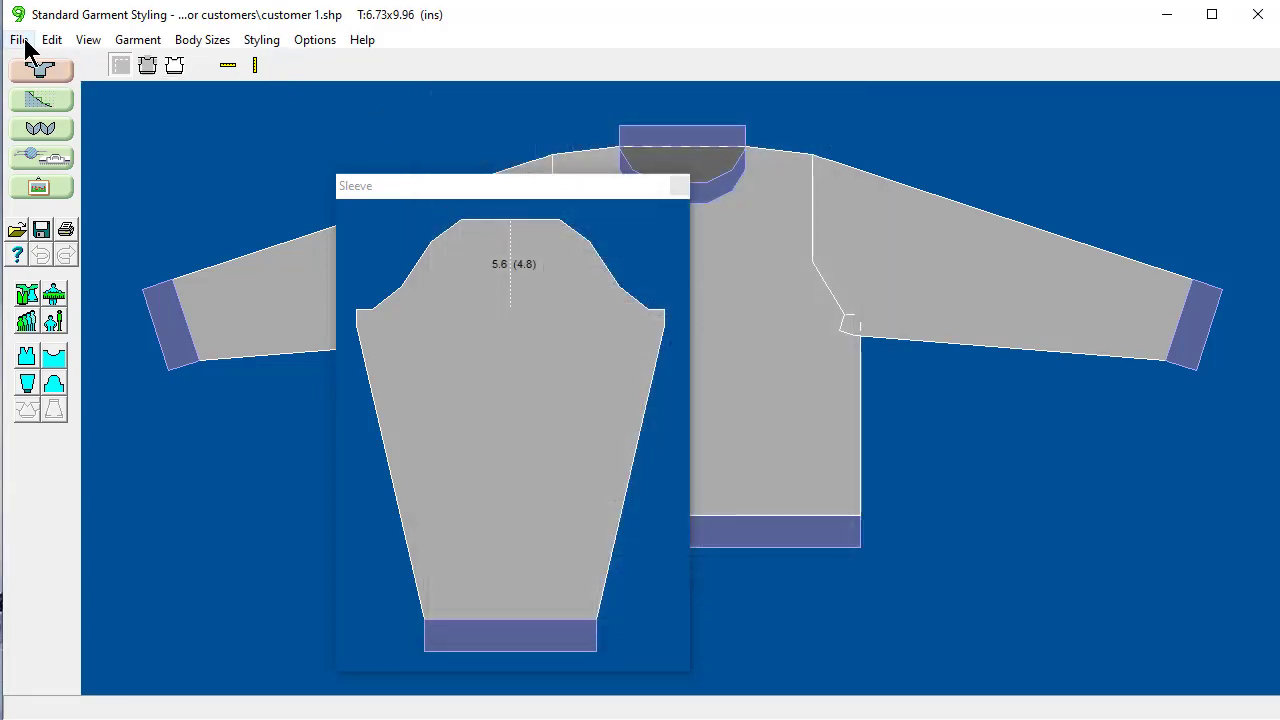
- In the Open shape file dialog, navigate to the Shapes folder
{"action": "left_click", "coordinate": [20, 41]}
{"action": "left_click", "coordinate": [44, 107]}
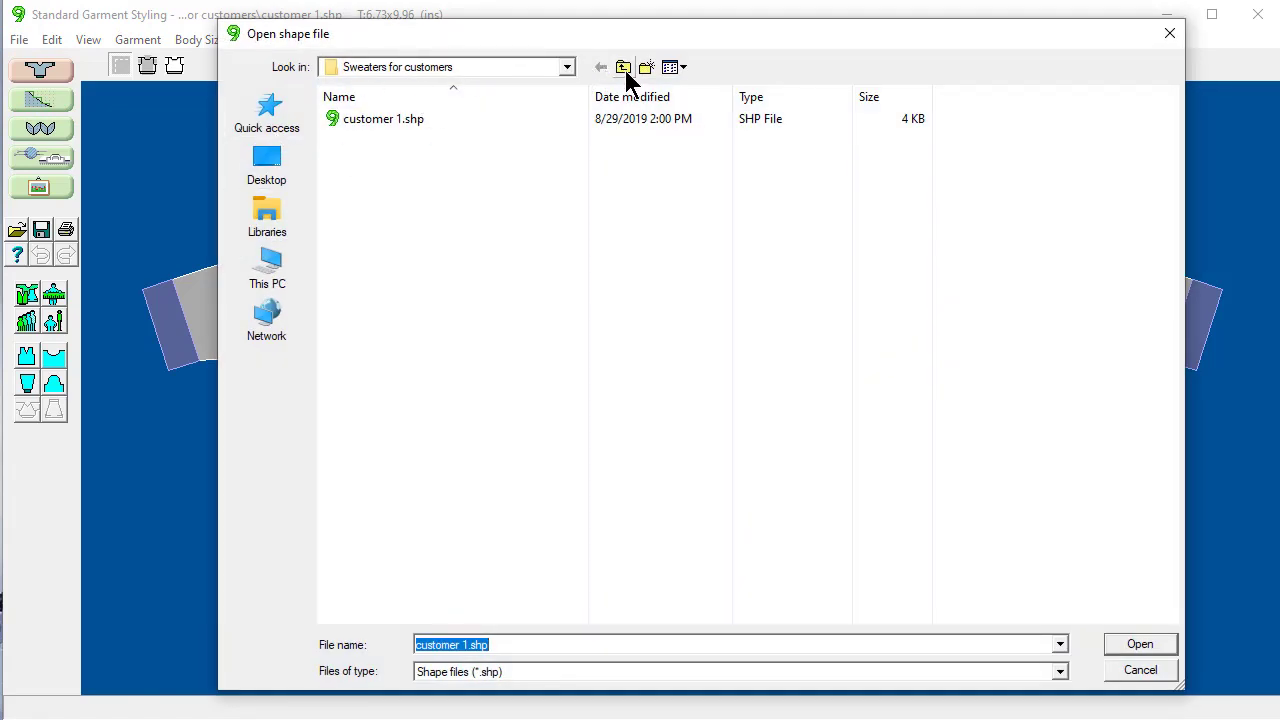
{"action": "left_click", "coordinate": [567, 69]}
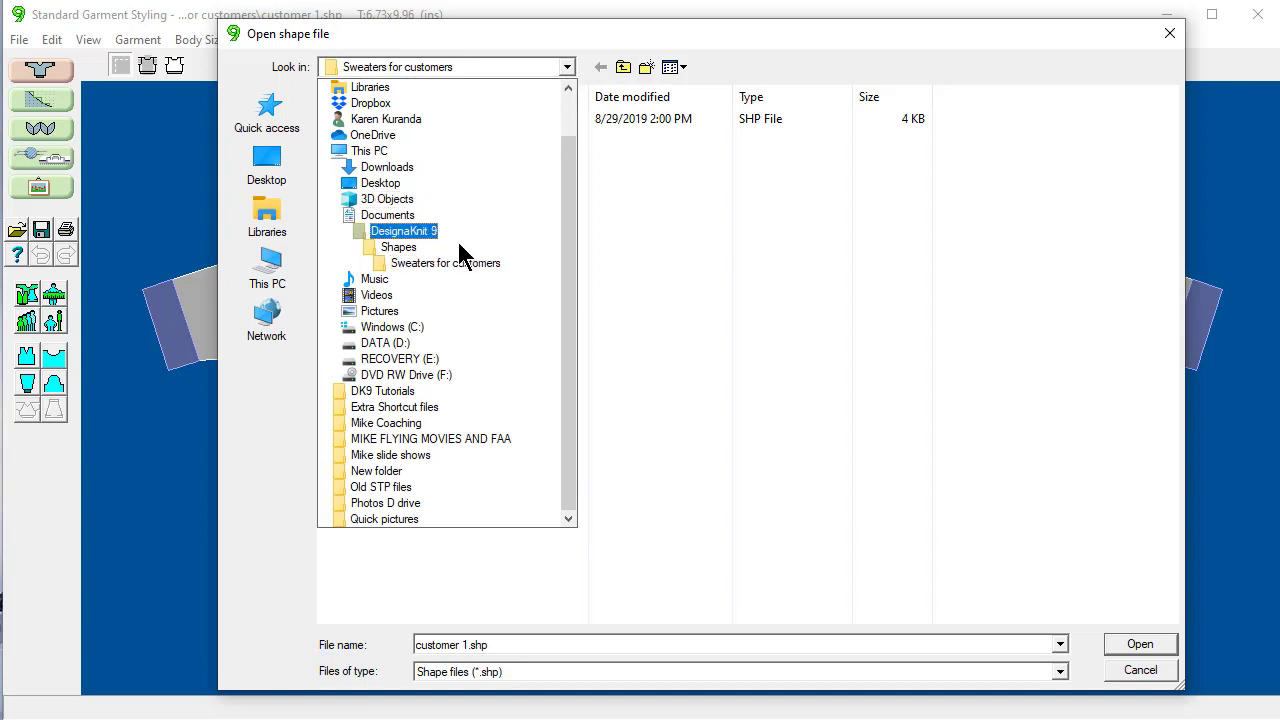
{"action": "left_click", "coordinate": [400, 248]}
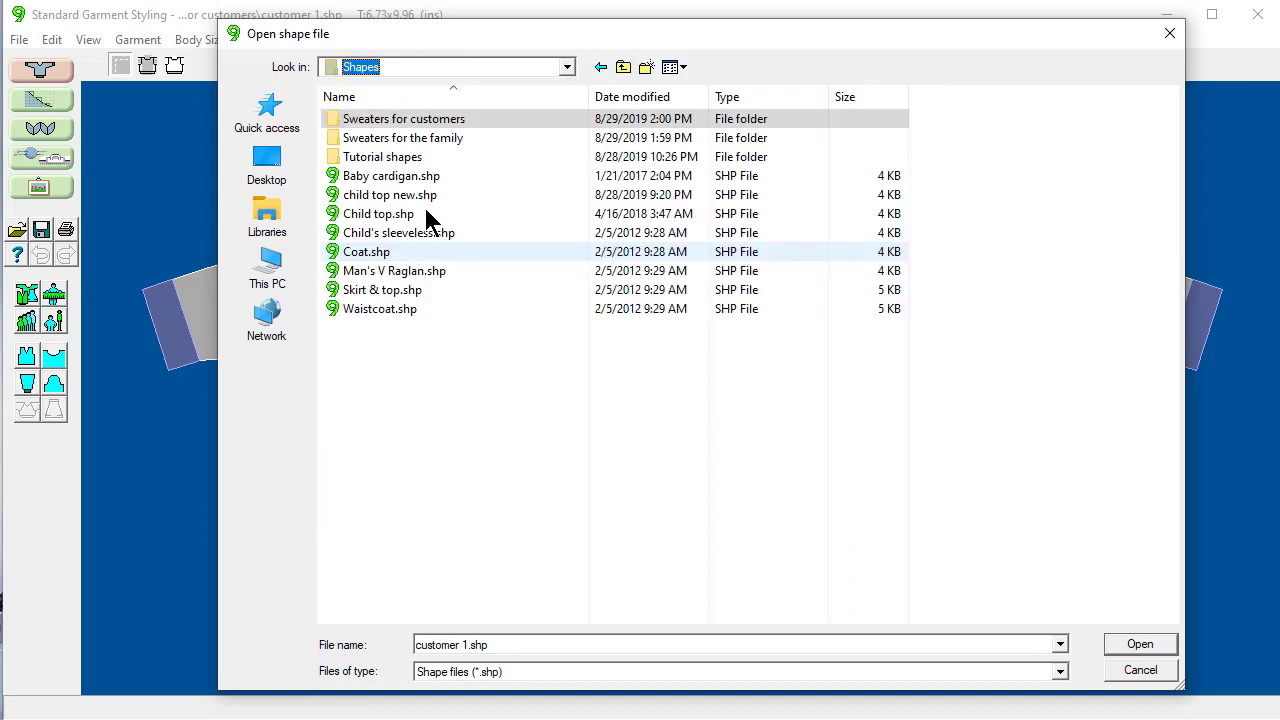
{"action": "double_click", "coordinate": [402, 137]}
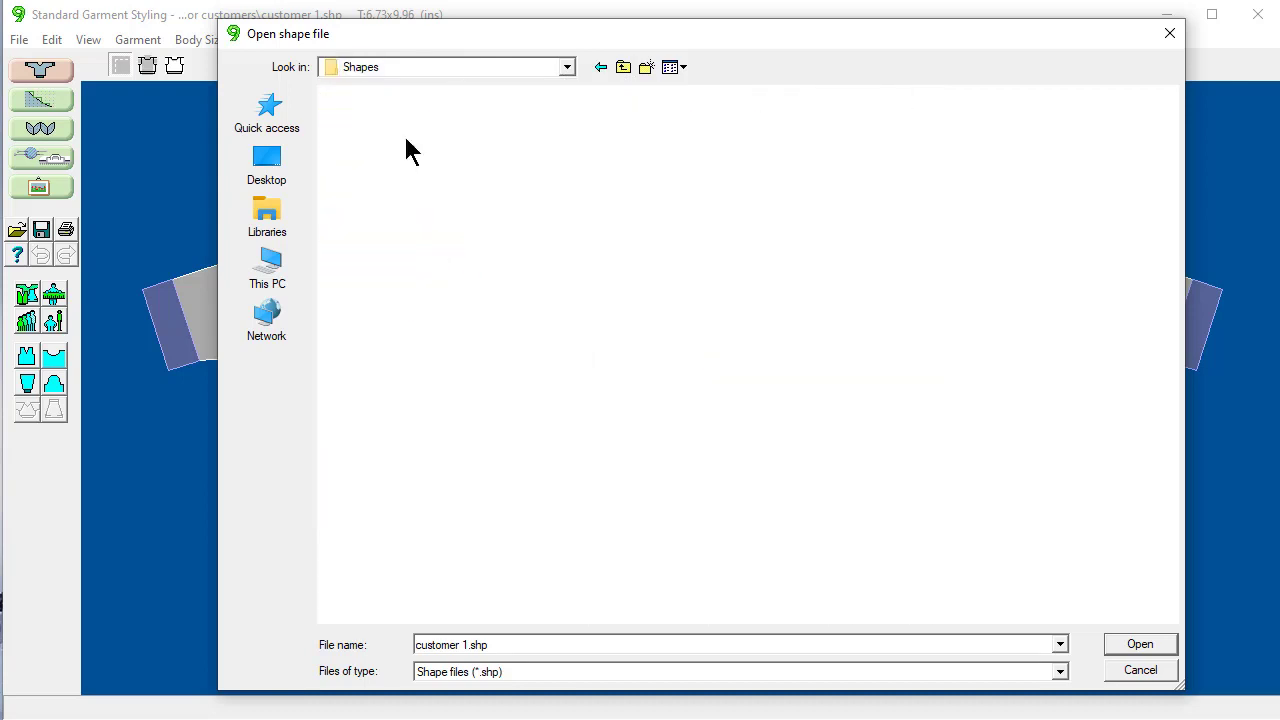
{"action": "left_click", "coordinate": [623, 70]}
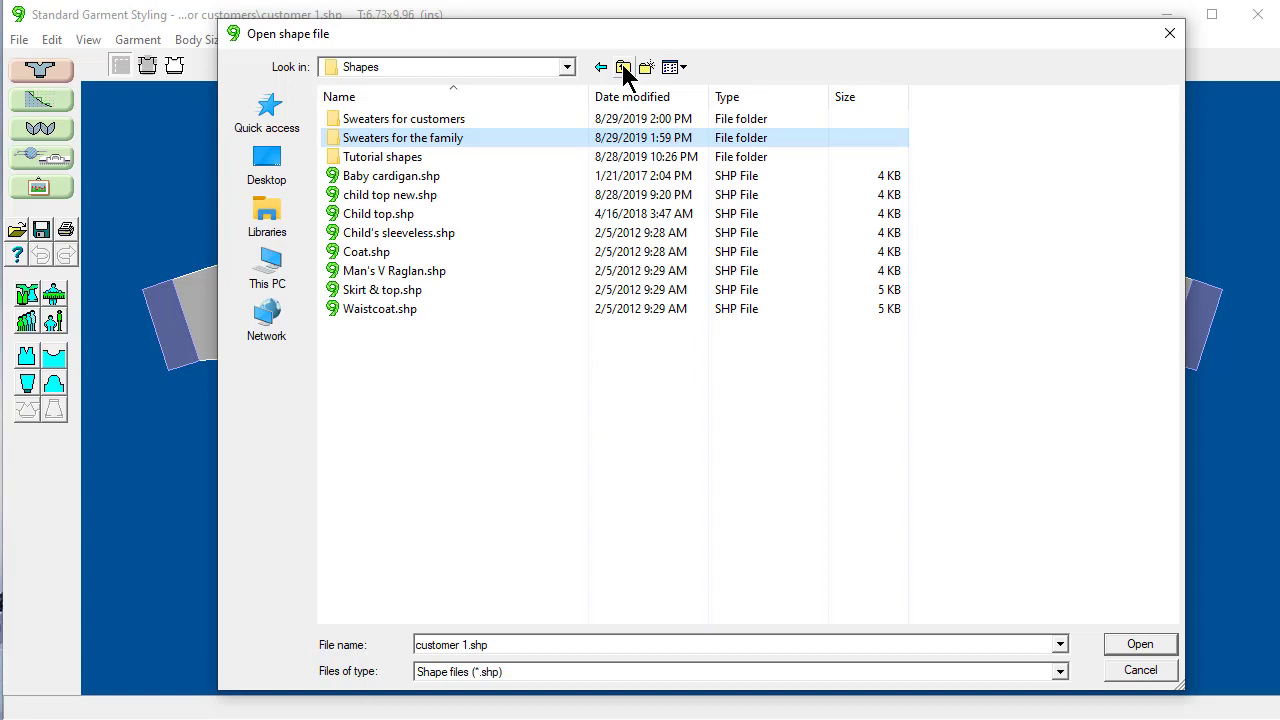
{"action": "left_click", "coordinate": [623, 70]}
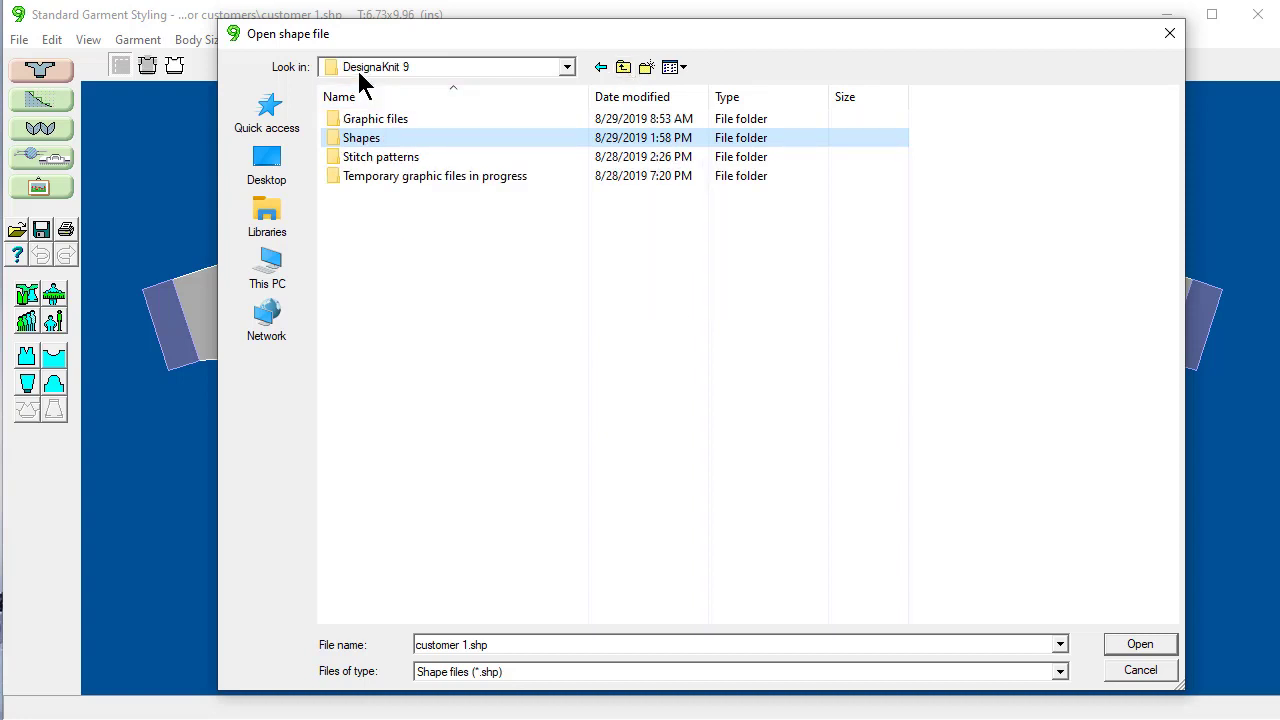
{"action": "left_click", "coordinate": [347, 140]}
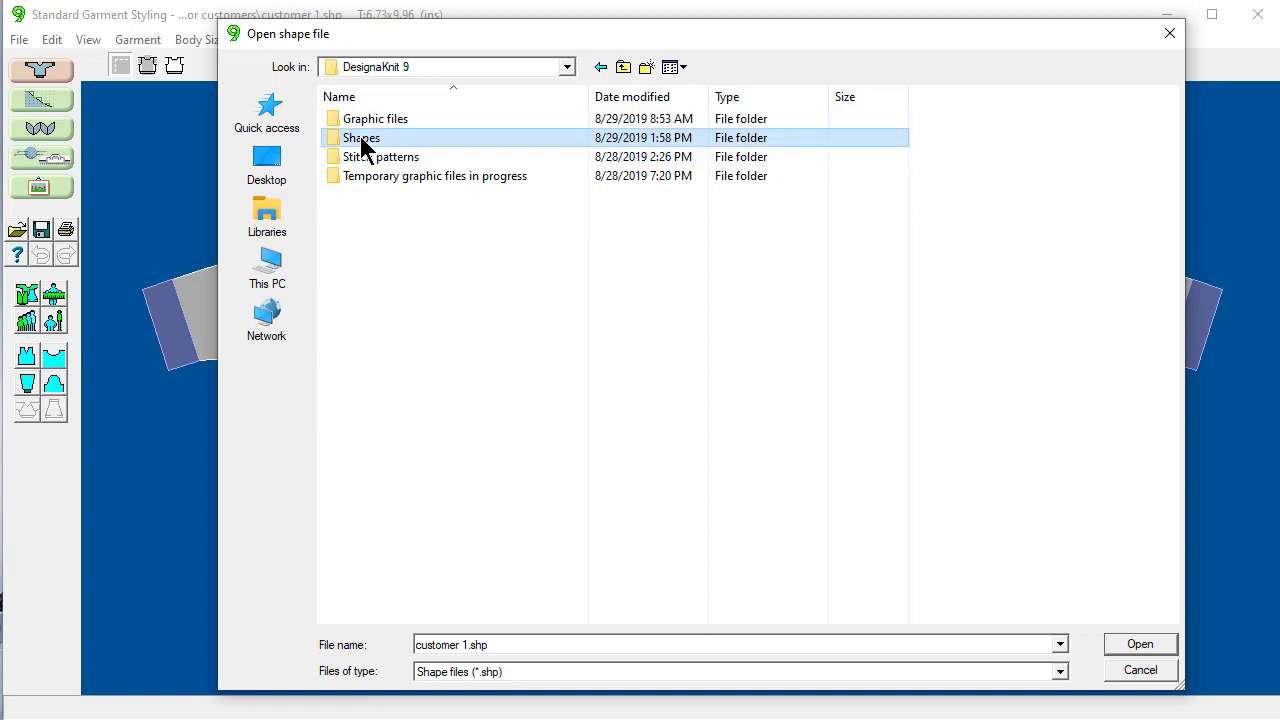
{"action": "double_click", "coordinate": [363, 140]}
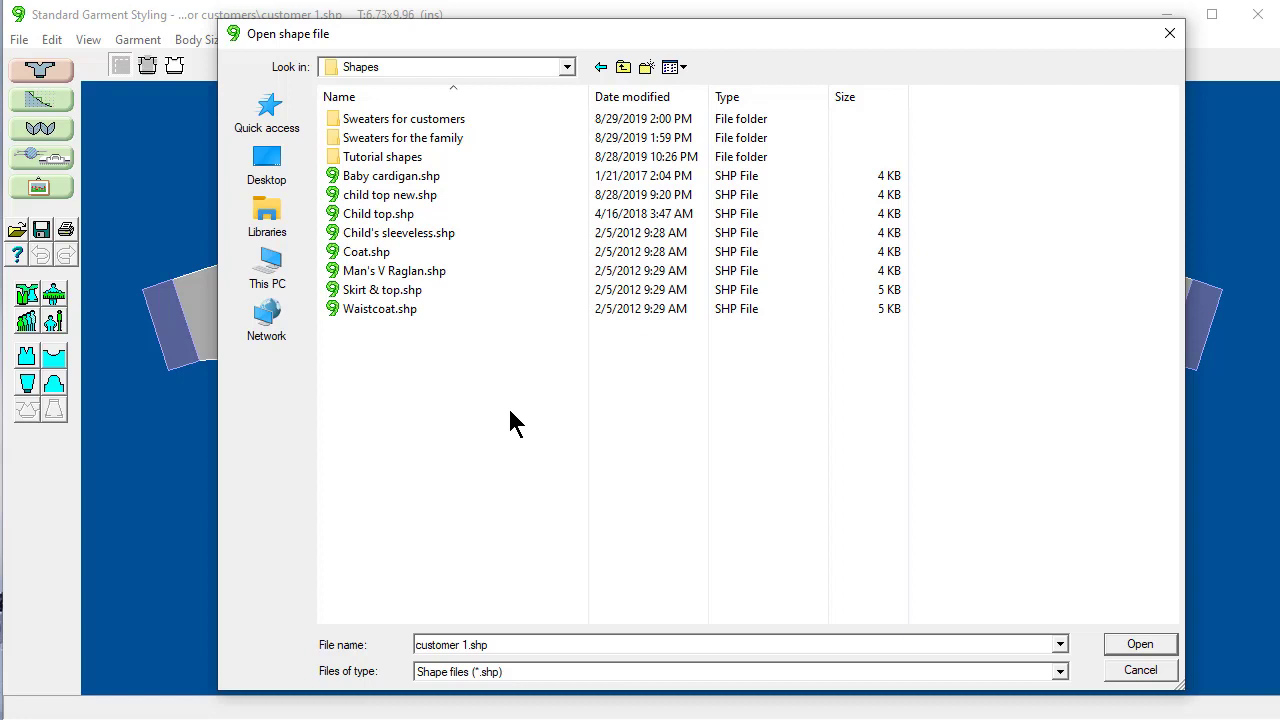
- Enter 'Sweaters for the family' and open 'my husband 1.shp'
{"action": "left_click", "coordinate": [437, 145]}
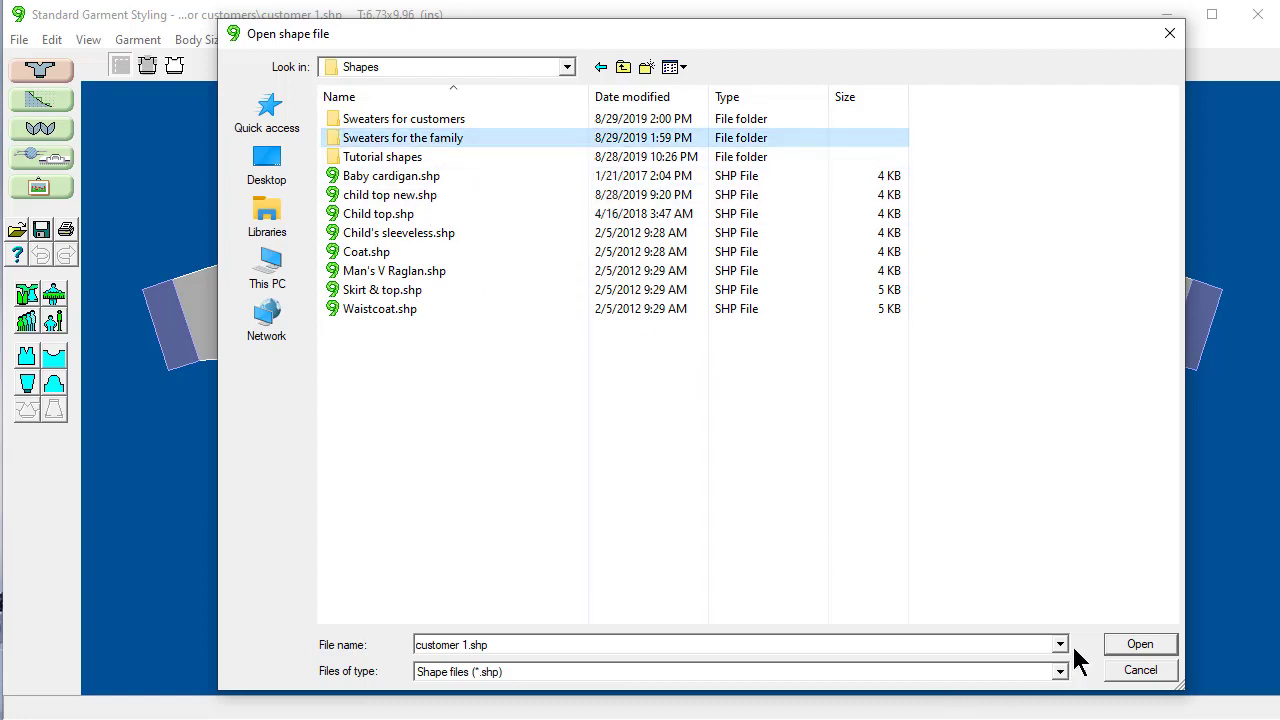
{"action": "left_click", "coordinate": [1137, 646]}
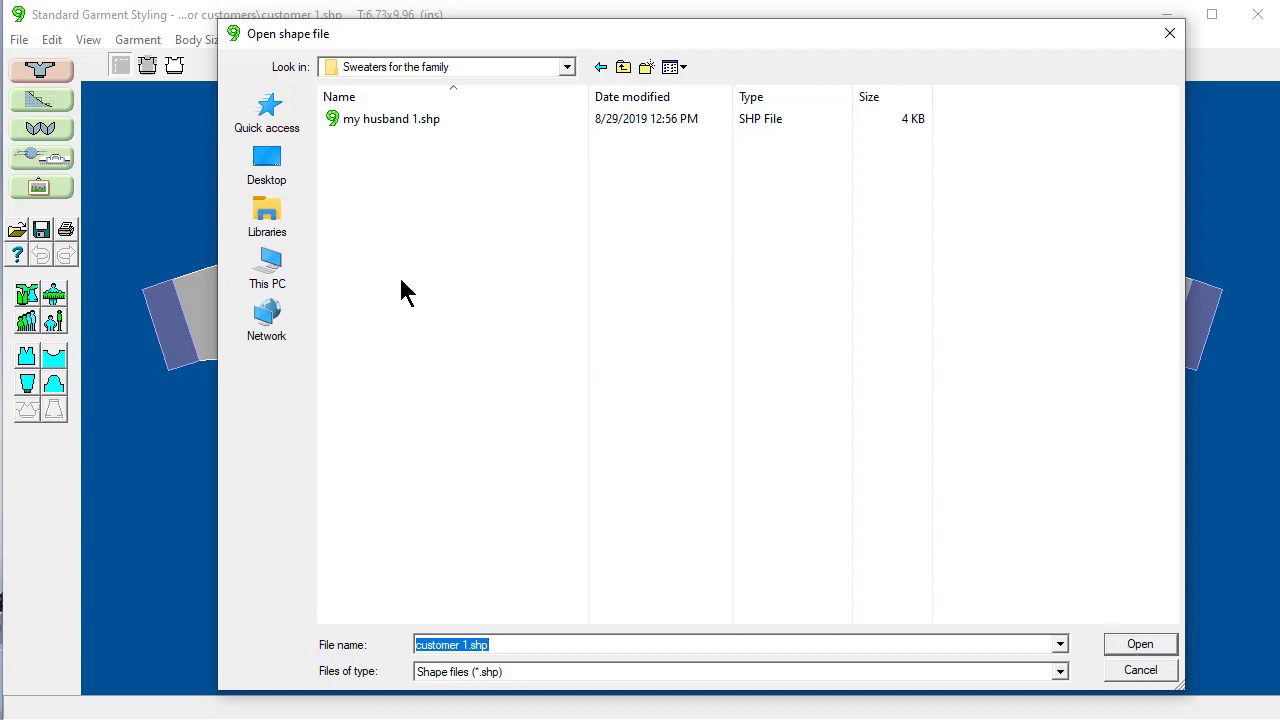
{"action": "left_click", "coordinate": [387, 118]}
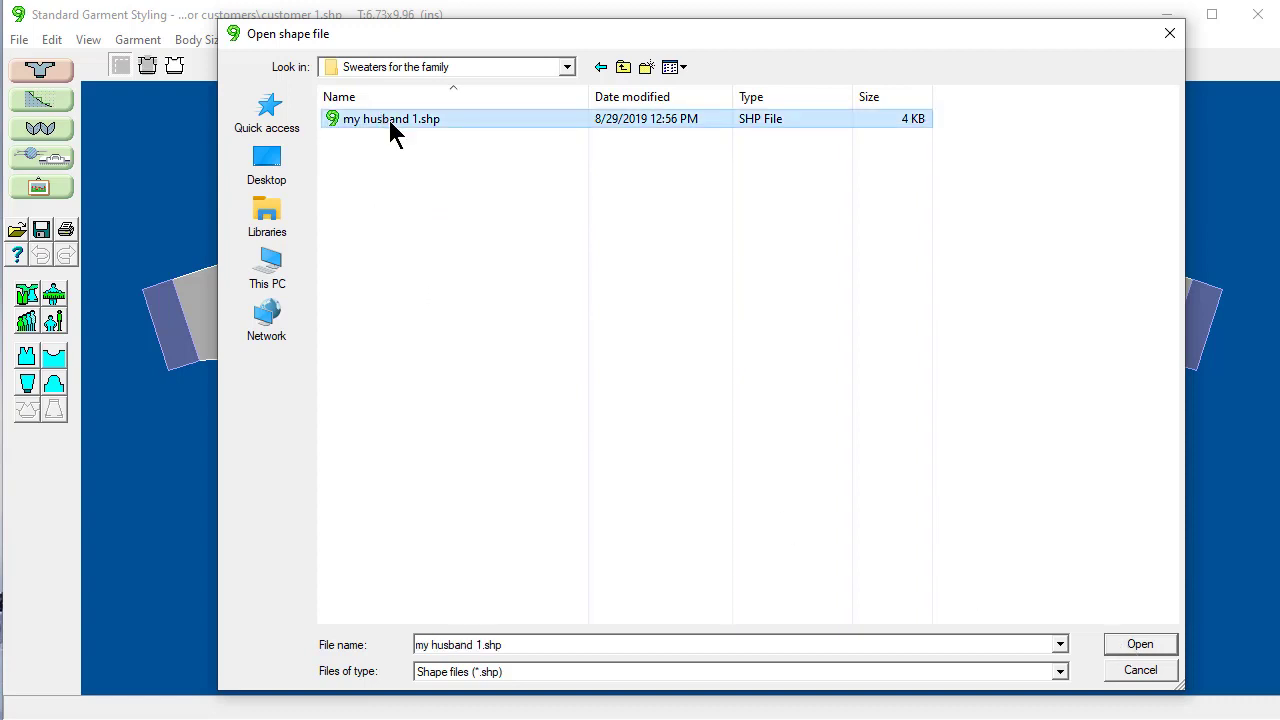
{"action": "left_click", "coordinate": [1139, 645]}
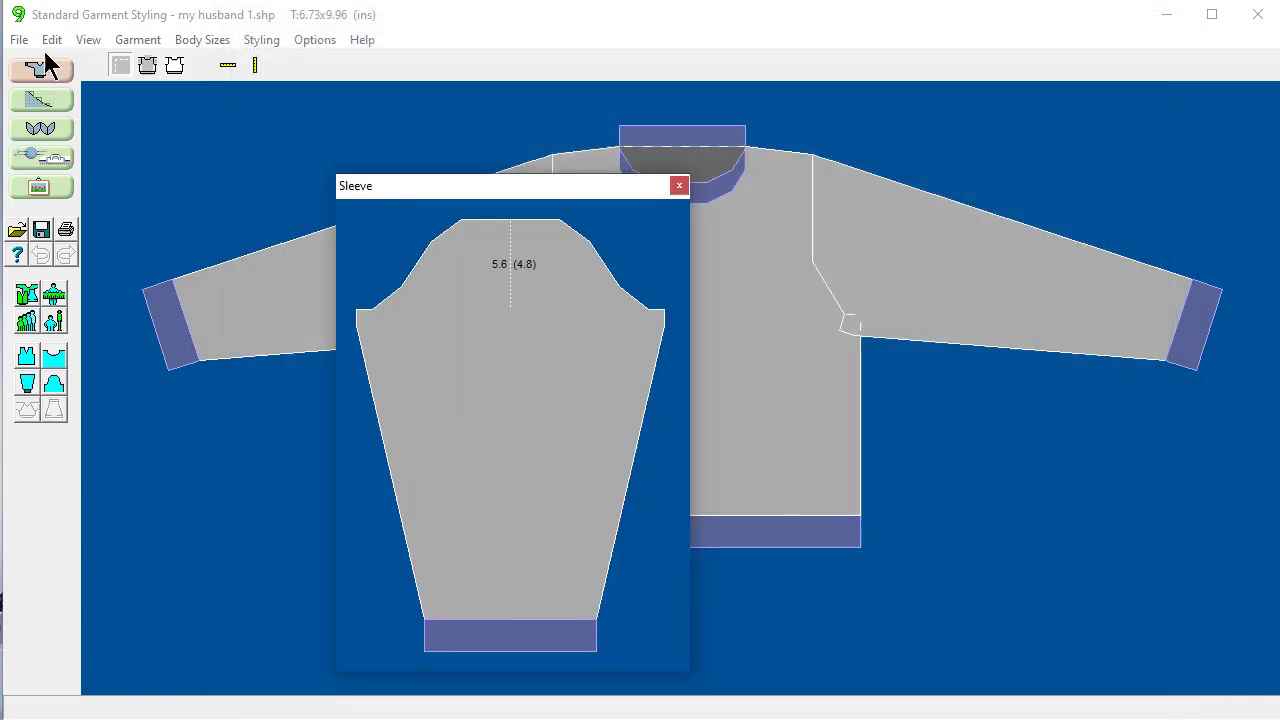
- Check the default shapes folder settings and close them unchanged
{"action": "left_click", "coordinate": [14, 40]}
{"action": "left_click", "coordinate": [55, 198]}
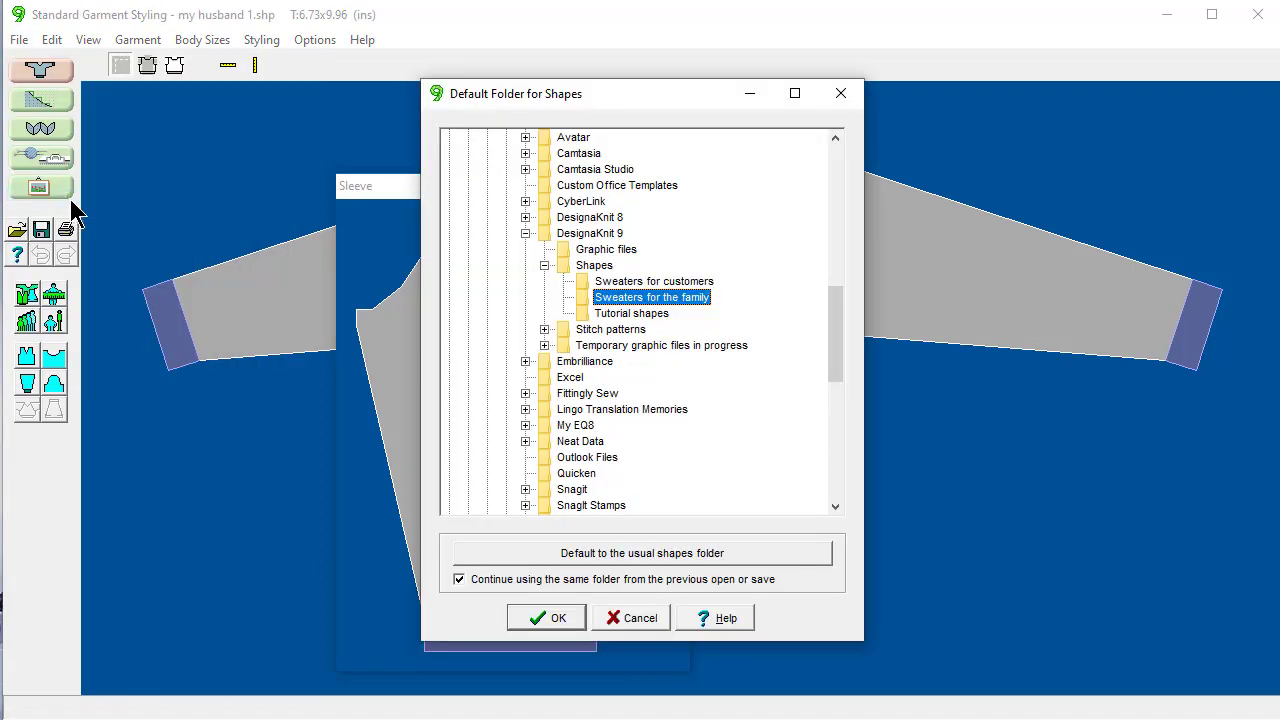
{"action": "left_click", "coordinate": [631, 619]}
- Save the sweater as 'customer 2.shp' inside the Sweaters for customers folder
{"action": "left_click", "coordinate": [20, 40]}
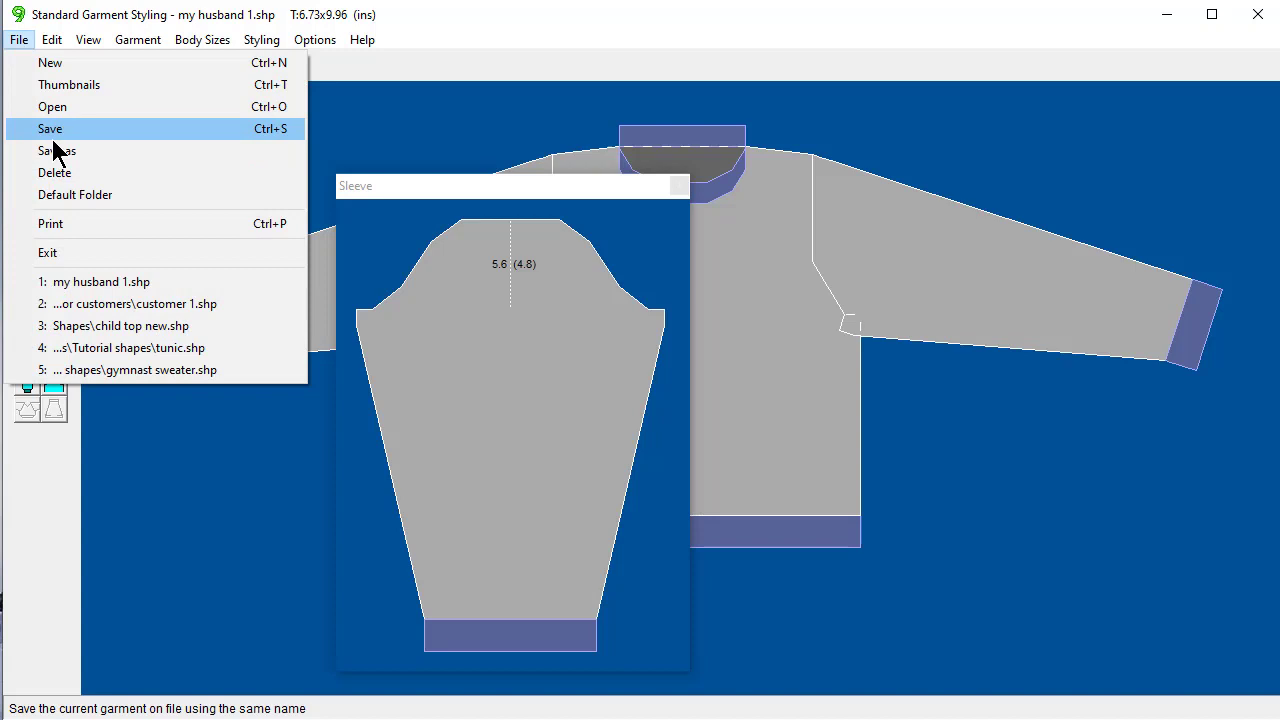
{"action": "left_click", "coordinate": [57, 151]}
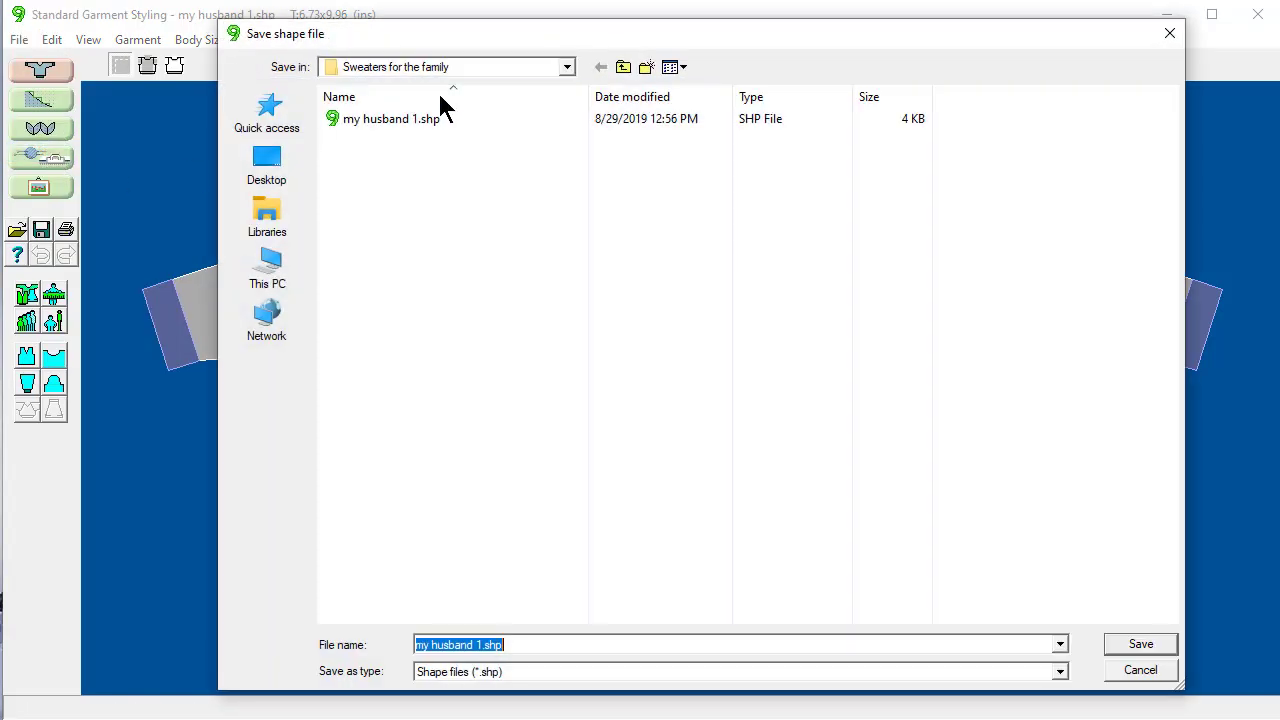
{"action": "left_click", "coordinate": [624, 67]}
{"action": "left_click", "coordinate": [422, 118]}
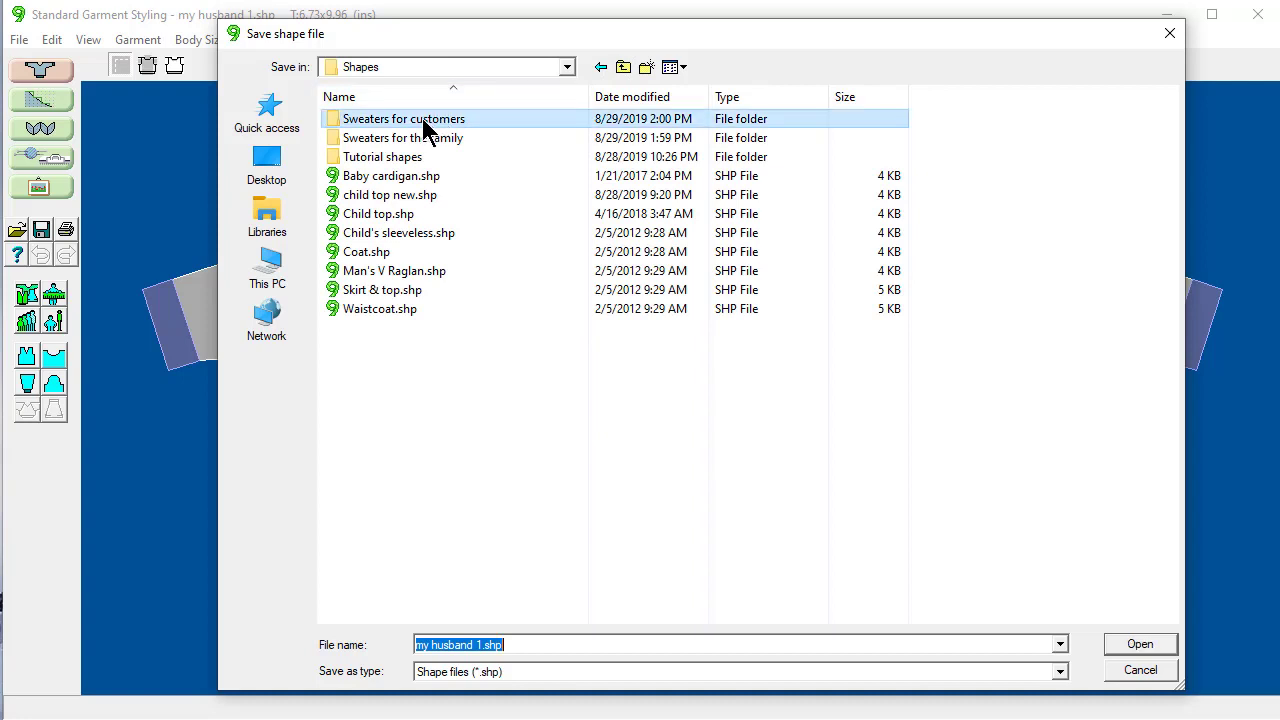
{"action": "double_click", "coordinate": [417, 118]}
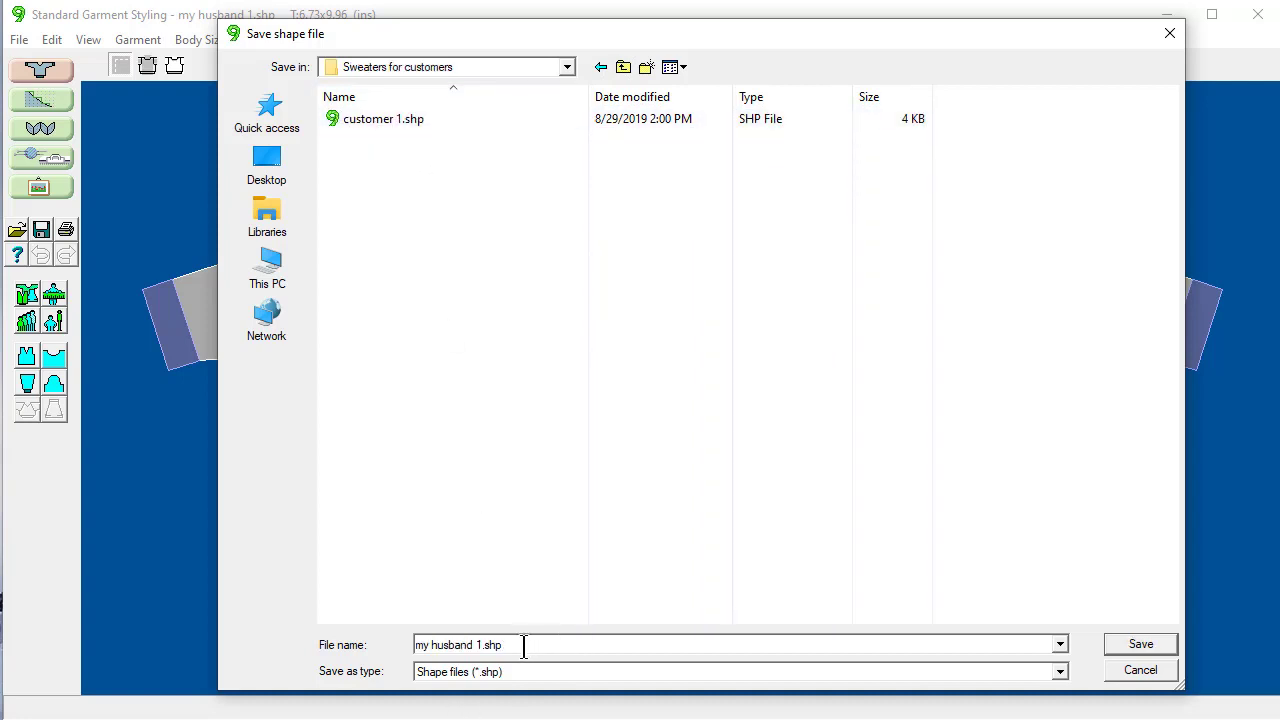
{"action": "left_click_drag", "start_coordinate": [522, 645], "coordinate": [383, 652]}
{"action": "type", "text": "cust"}
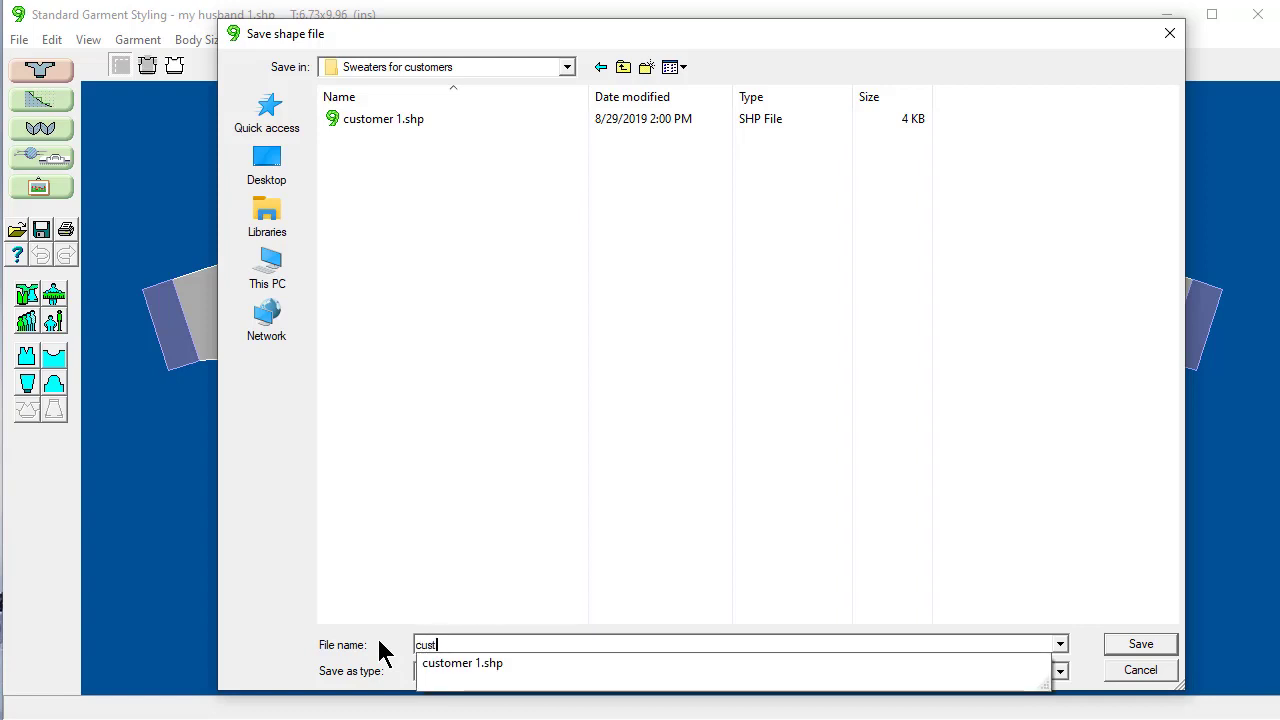
{"action": "type", "text": "omer 2"}
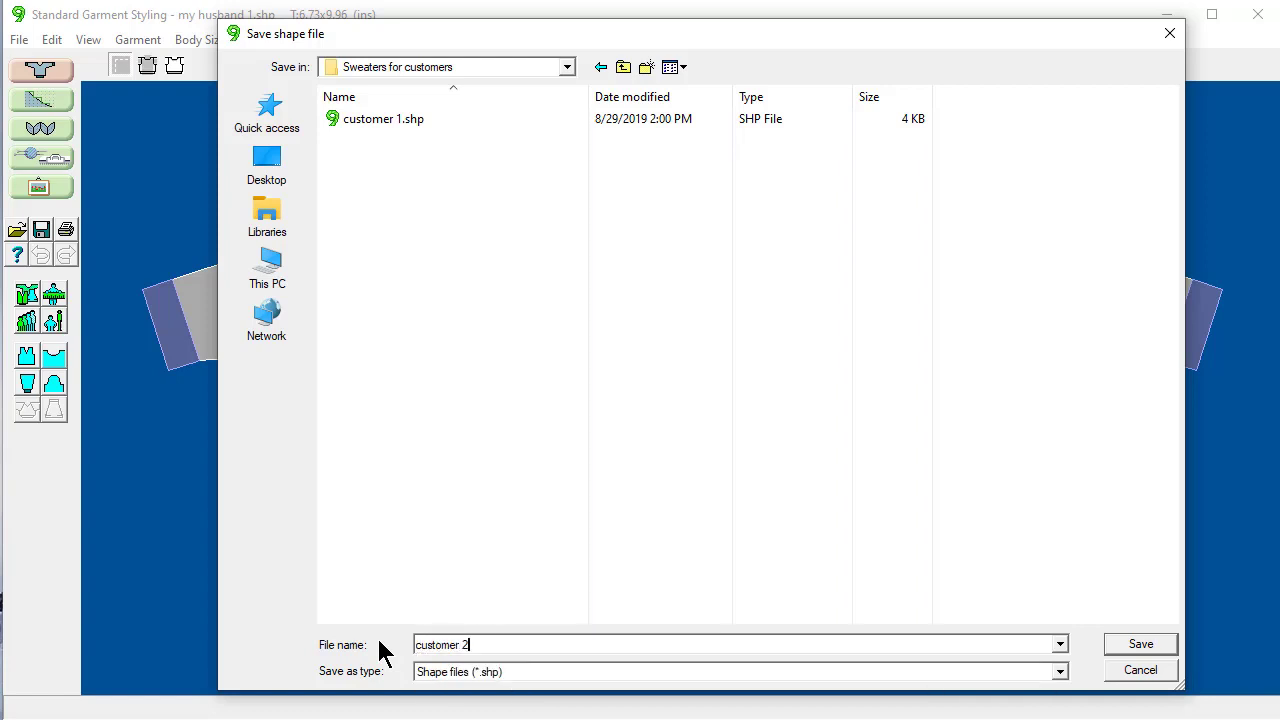
{"action": "key", "text": "Return"}
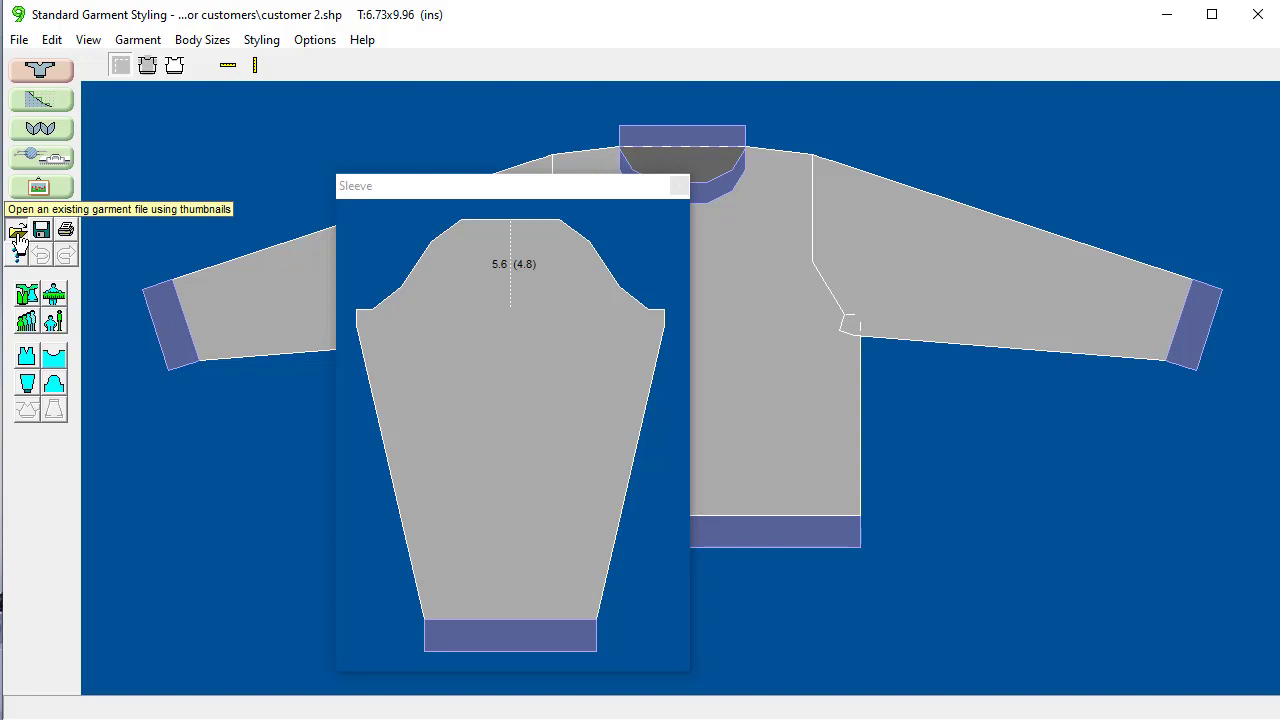
- Browse shapes as thumbnails to see customer 1.shp and customer 2.shp in Sweaters for customers
{"action": "left_click", "coordinate": [18, 232]}
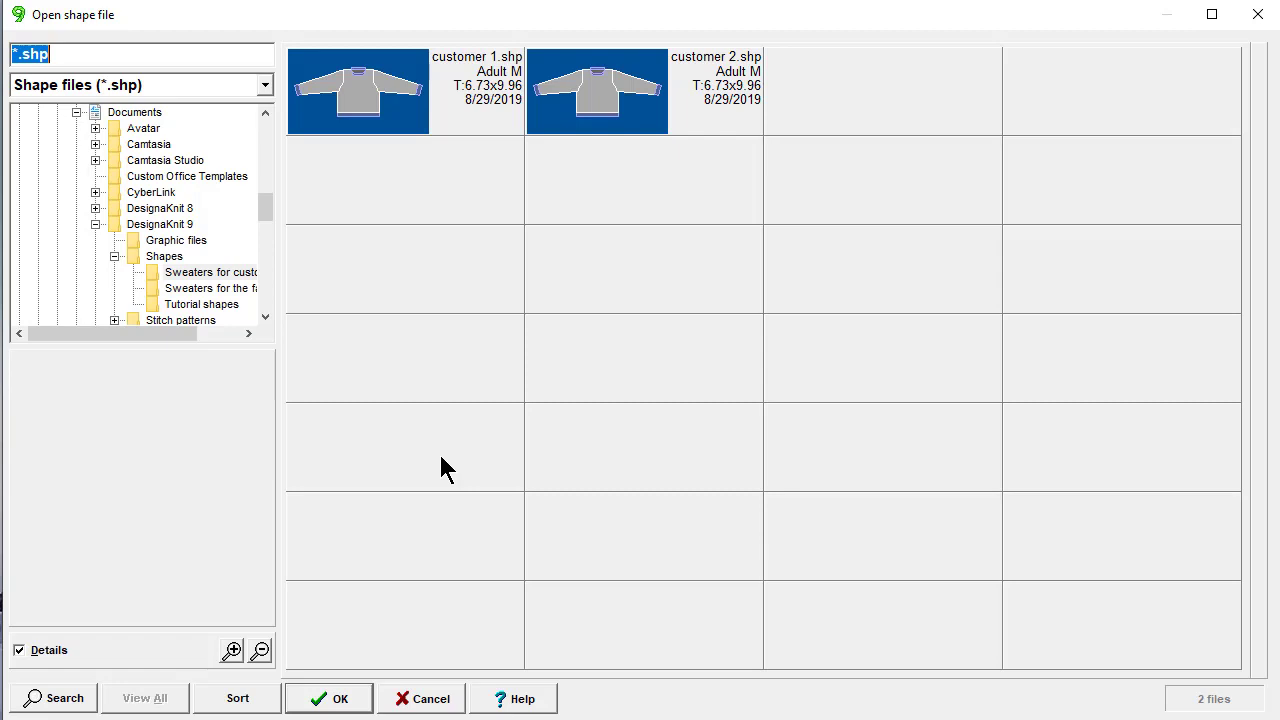
- Cancel the thumbnail browser and close the Sleeve window so only customer 2.shp shows
{"action": "left_click", "coordinate": [423, 699]}
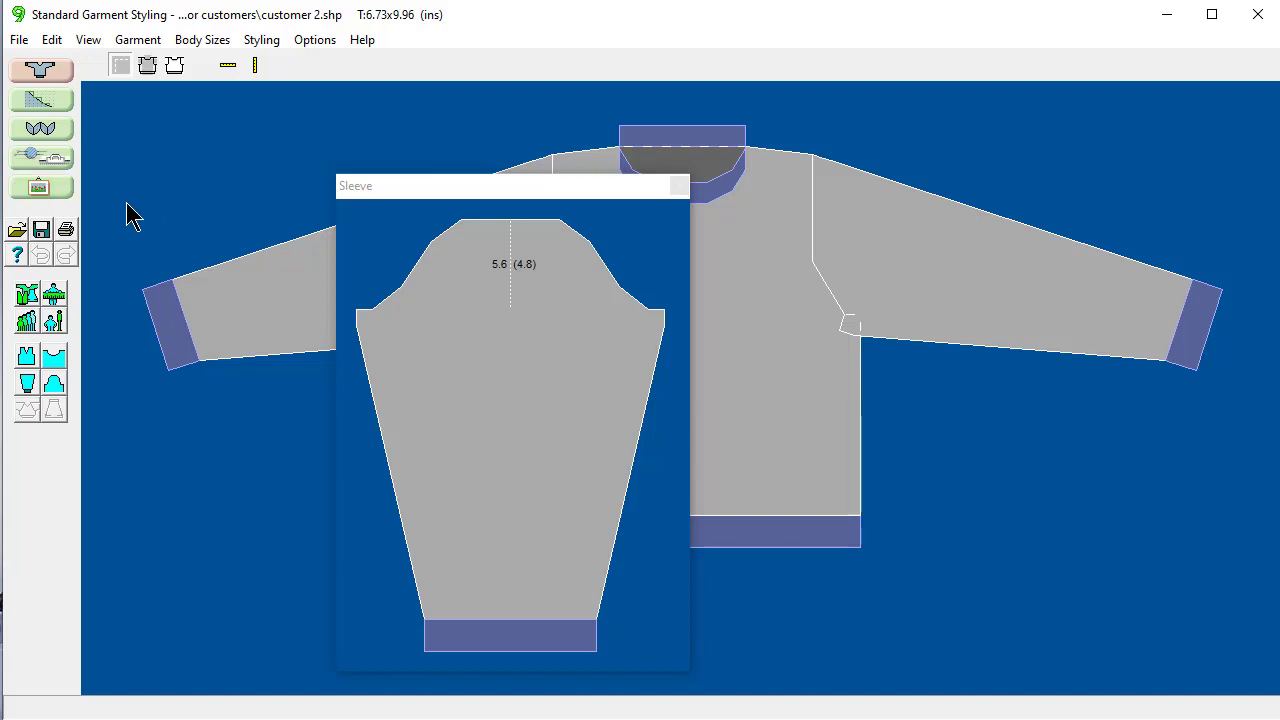
{"action": "left_click", "coordinate": [679, 186]}
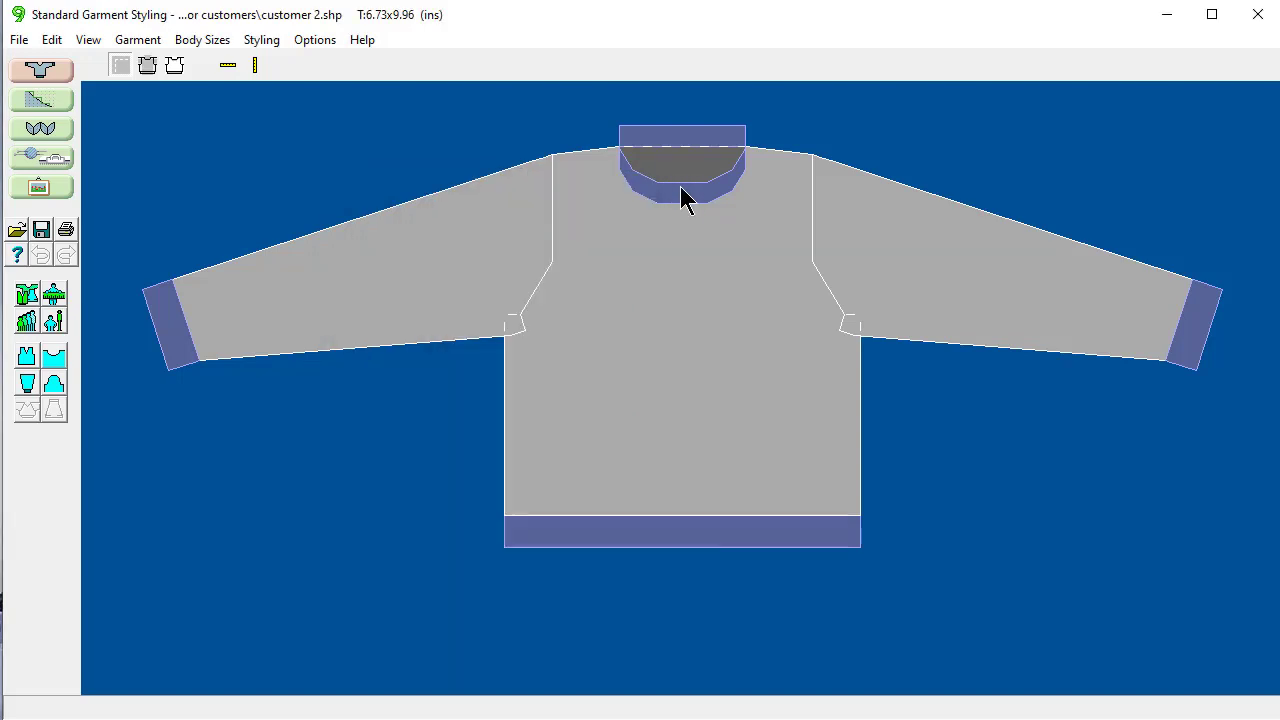